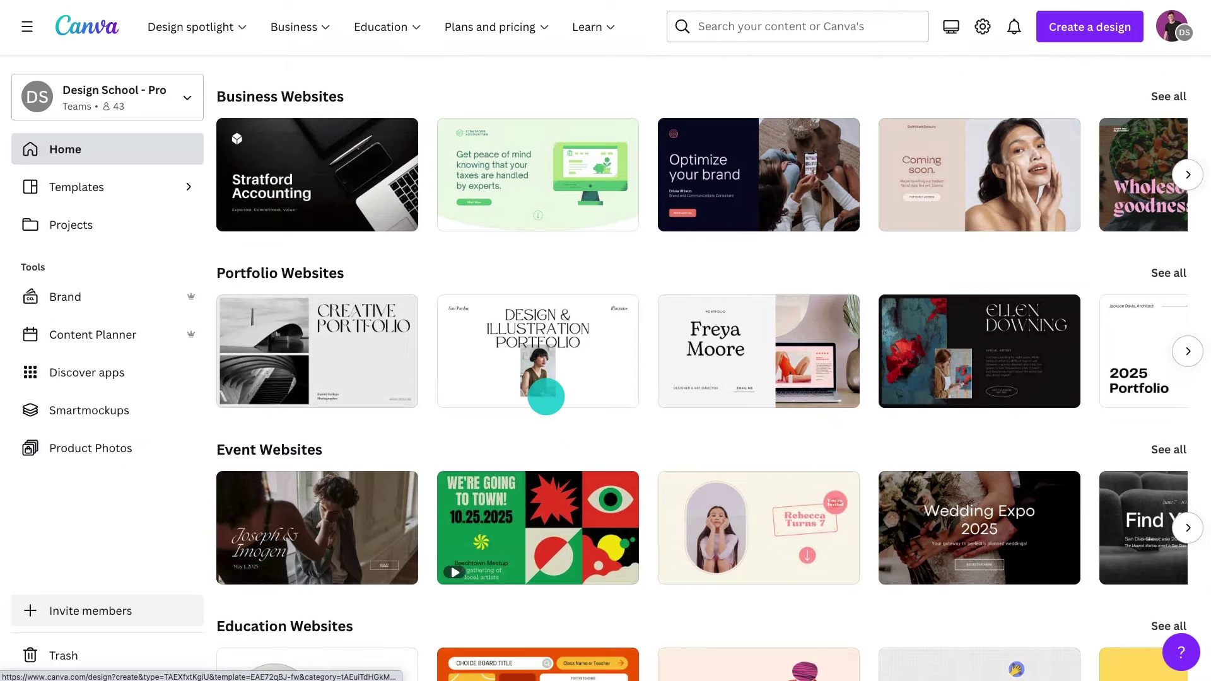
# Open the Yellow Colorful Blocks Food & Restaurant Service Website template for customization
pyautogui.scroll(10, 489, 527)
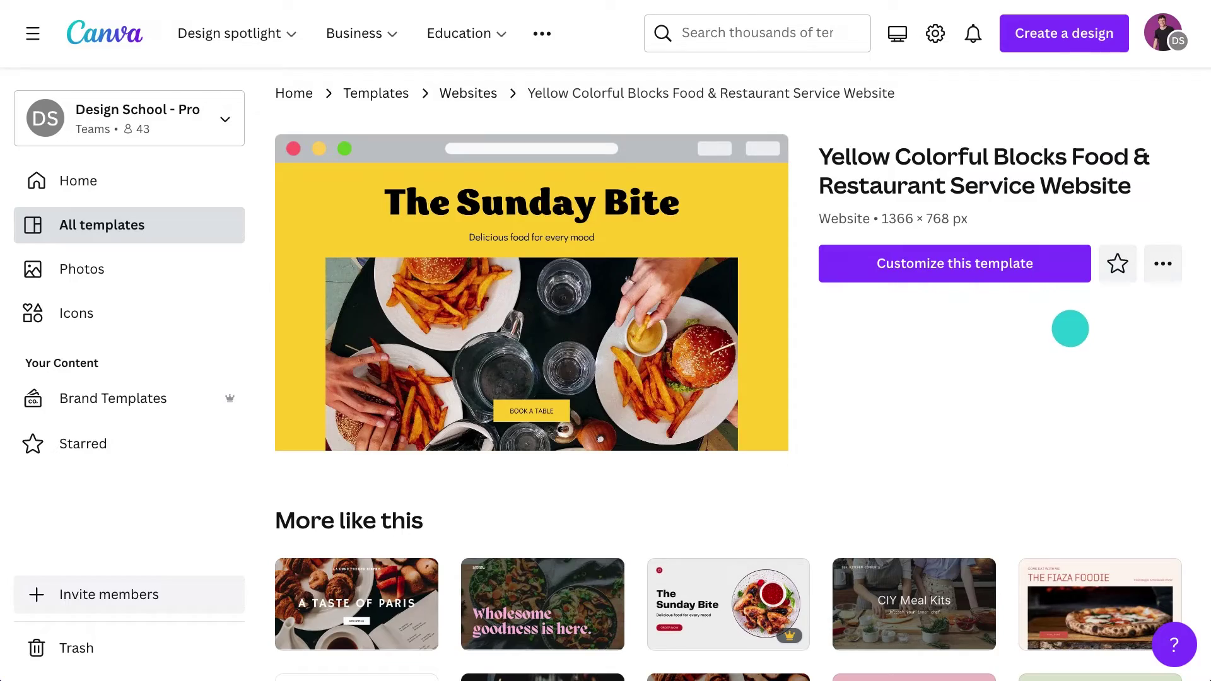
pyautogui.click(997, 263)
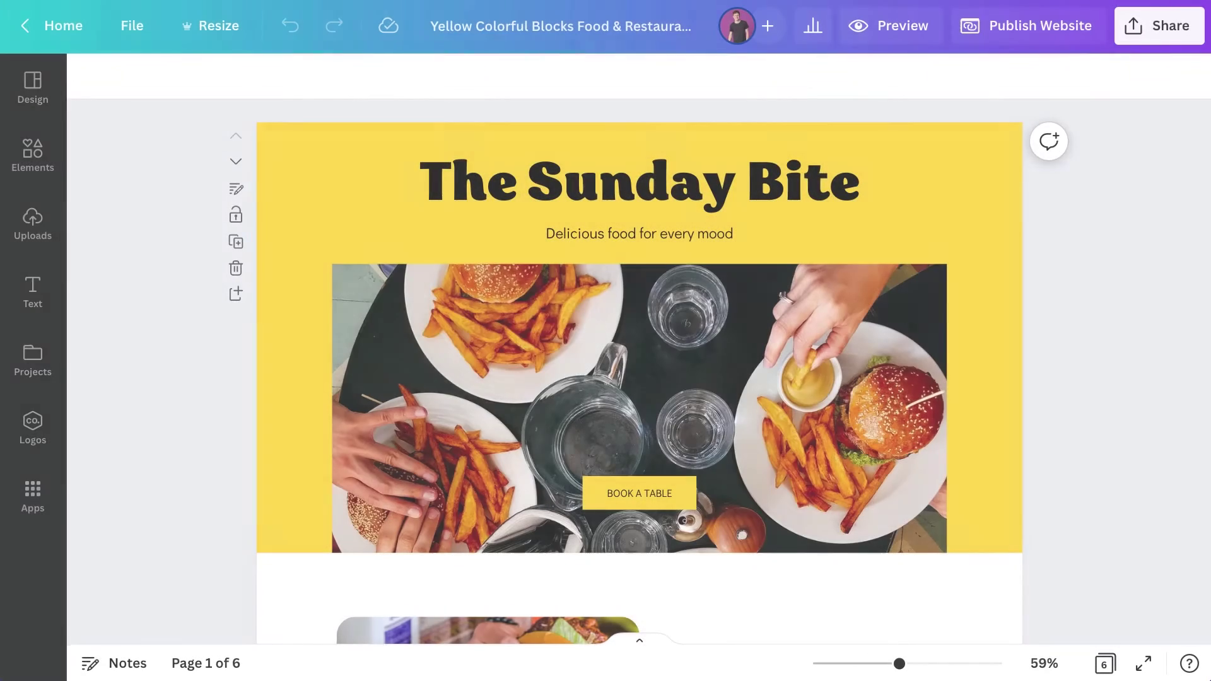
# Review all pages of the restaurant website template, from the hero page to the contact page
pyautogui.scroll(-12, 1058, 335)
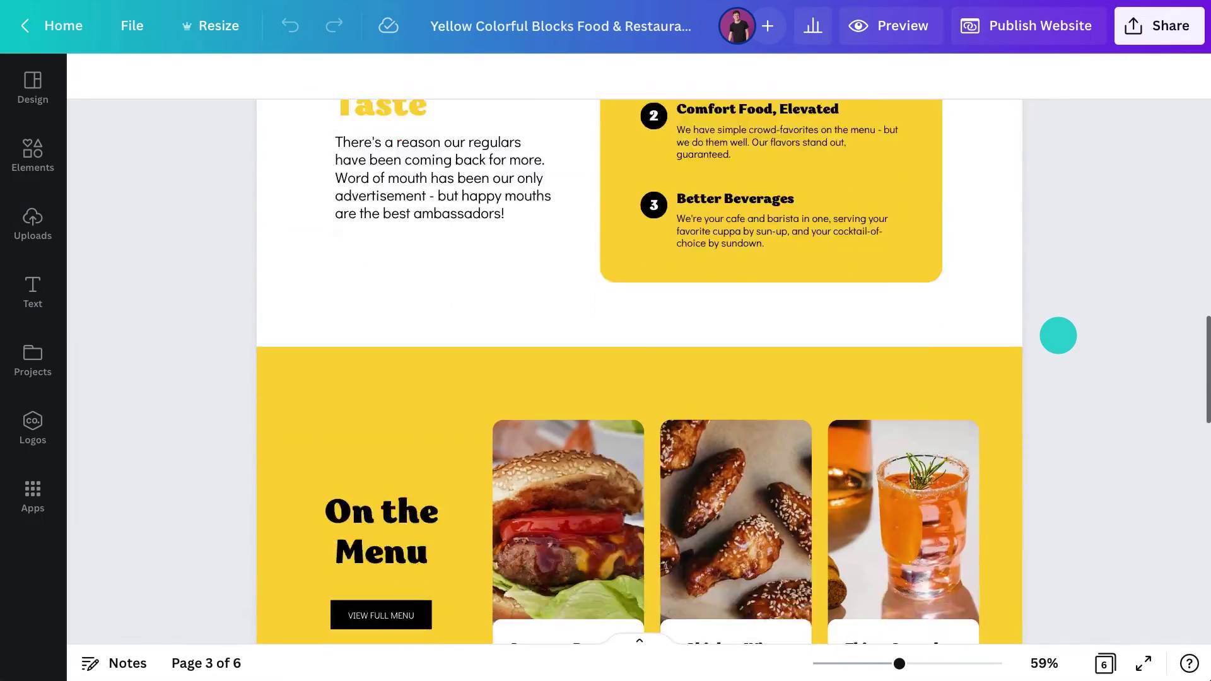
pyautogui.scroll(-8, 1057, 334)
pyautogui.scroll(20, 1057, 335)
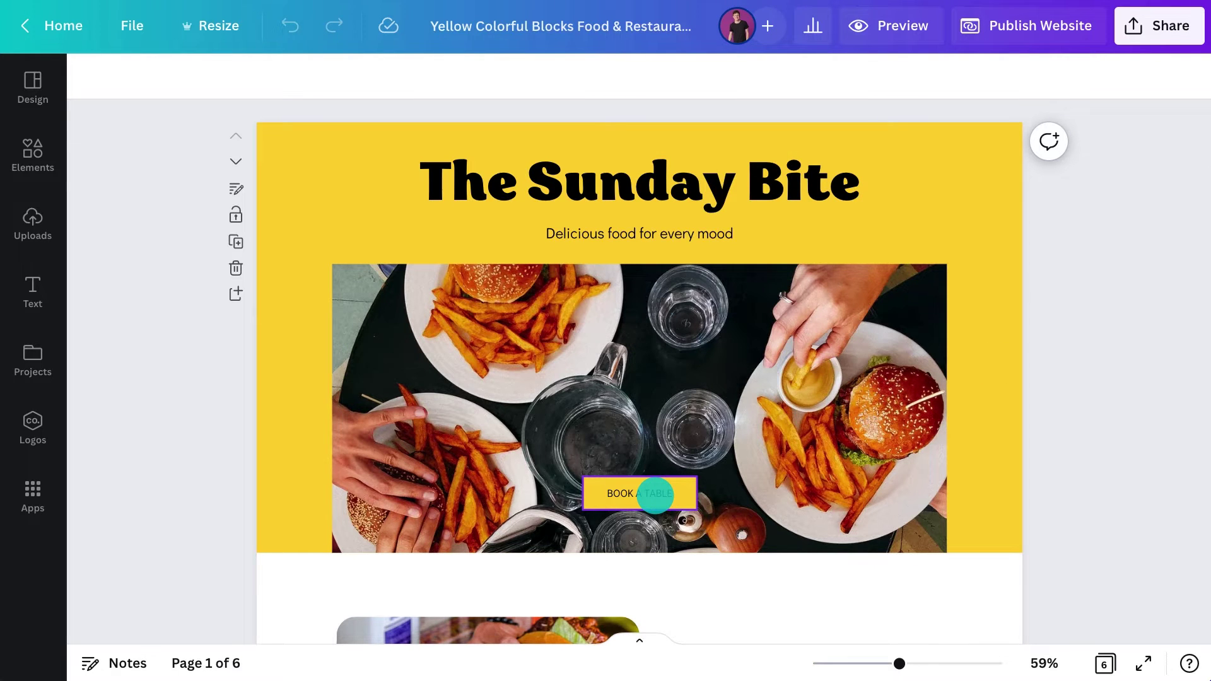
pyautogui.scroll(-5, 656, 493)
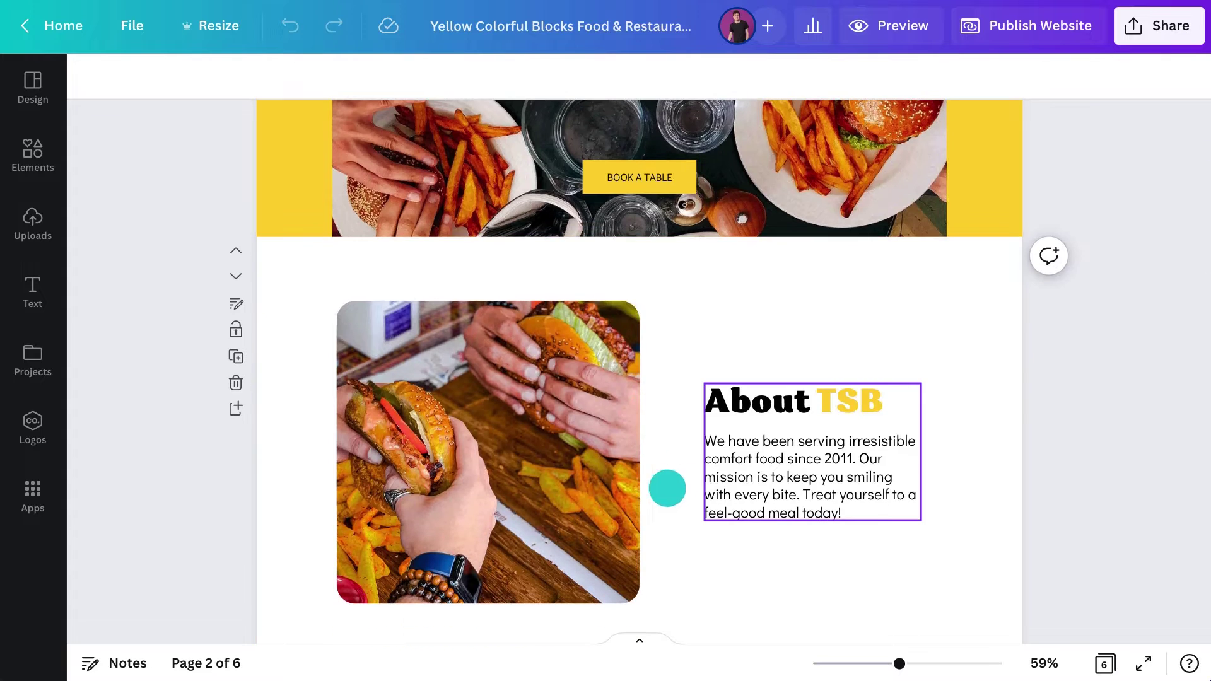
pyautogui.scroll(-6, 743, 441)
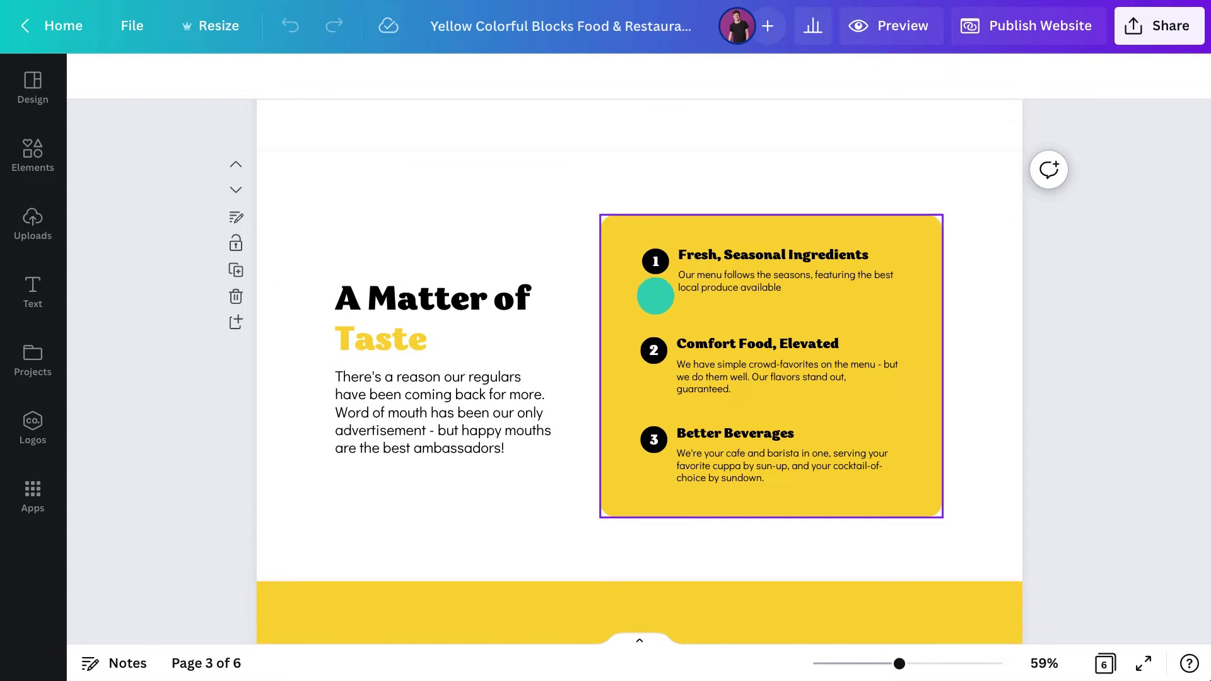
pyautogui.scroll(-6, 654, 440)
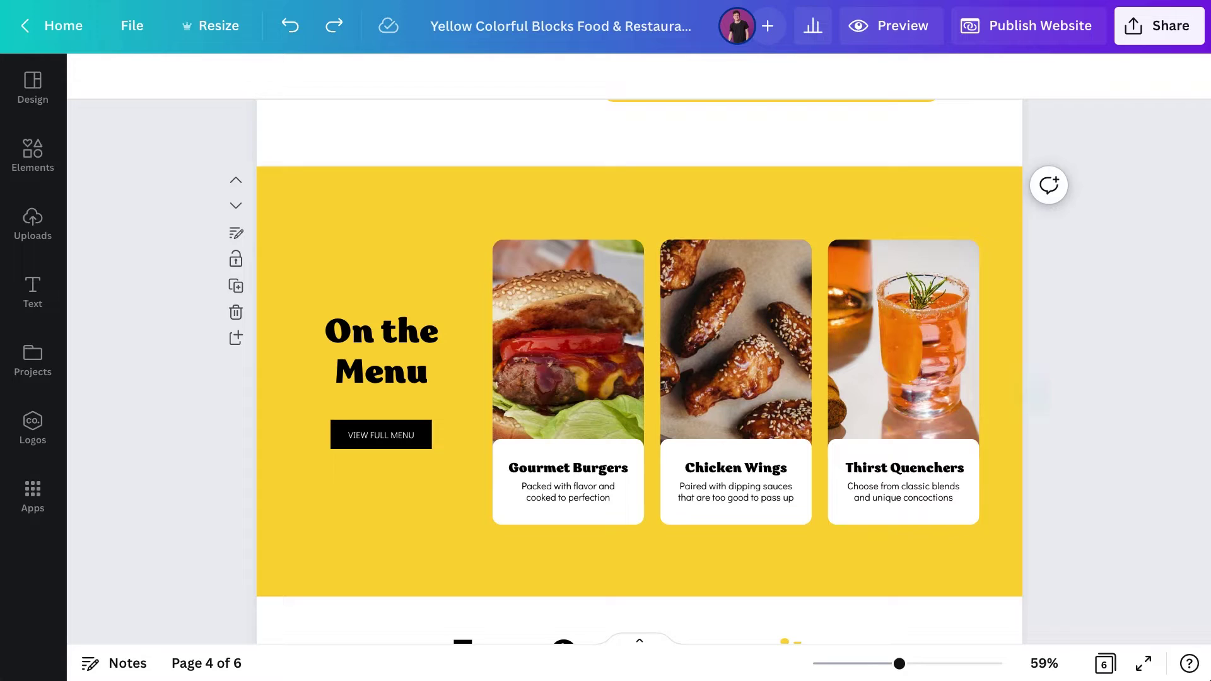
pyautogui.scroll(-5, 1034, 395)
pyautogui.scroll(-8, 1034, 395)
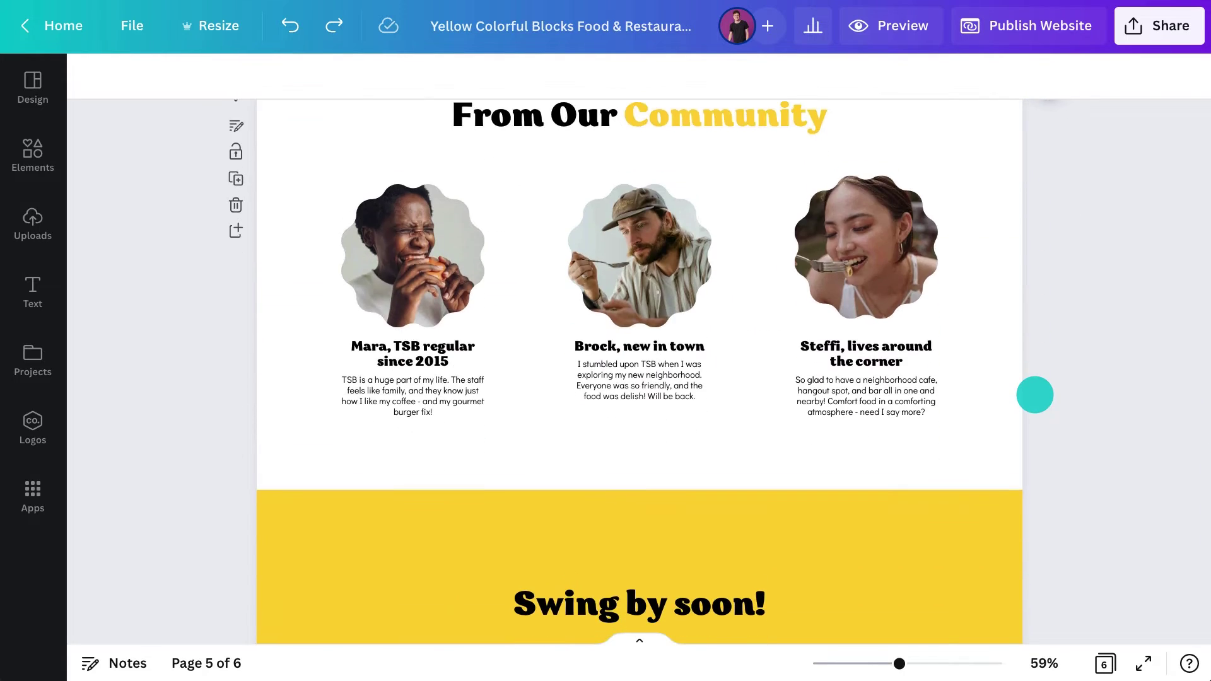
pyautogui.scroll(-2, 1034, 395)
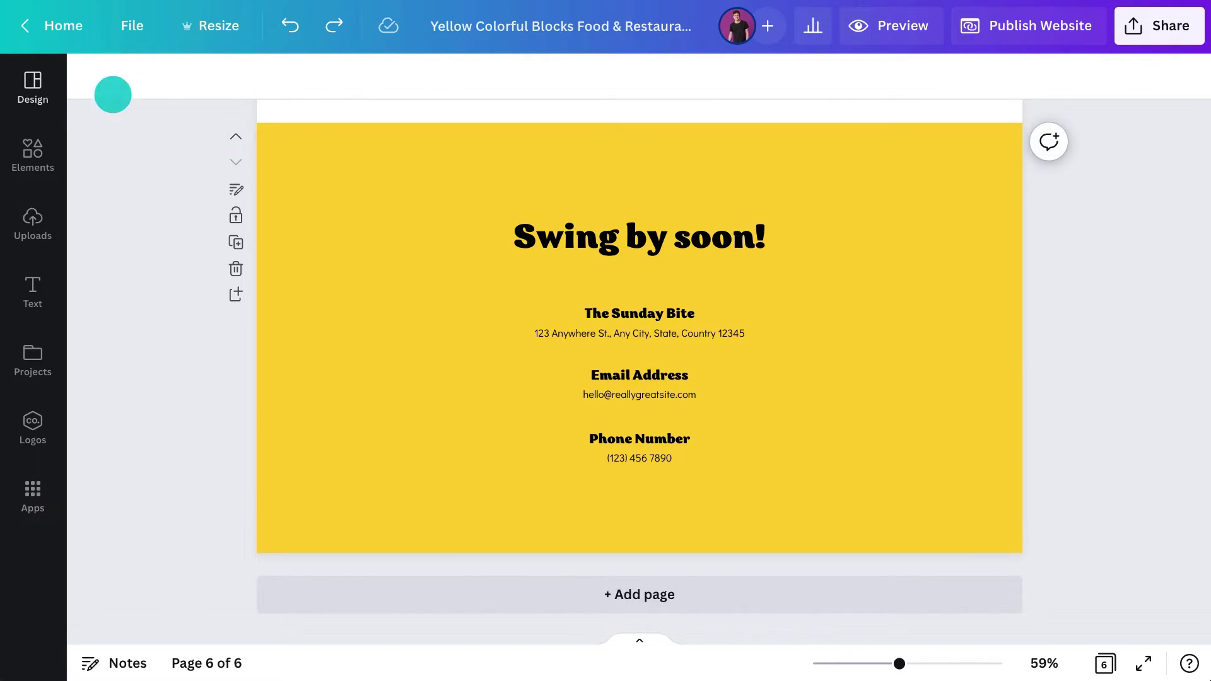
# Add the website layout with a title, text, call-to-action and phone mockup as a new page after the contact page
pyautogui.click(59, 78)
pyautogui.click(227, 141)
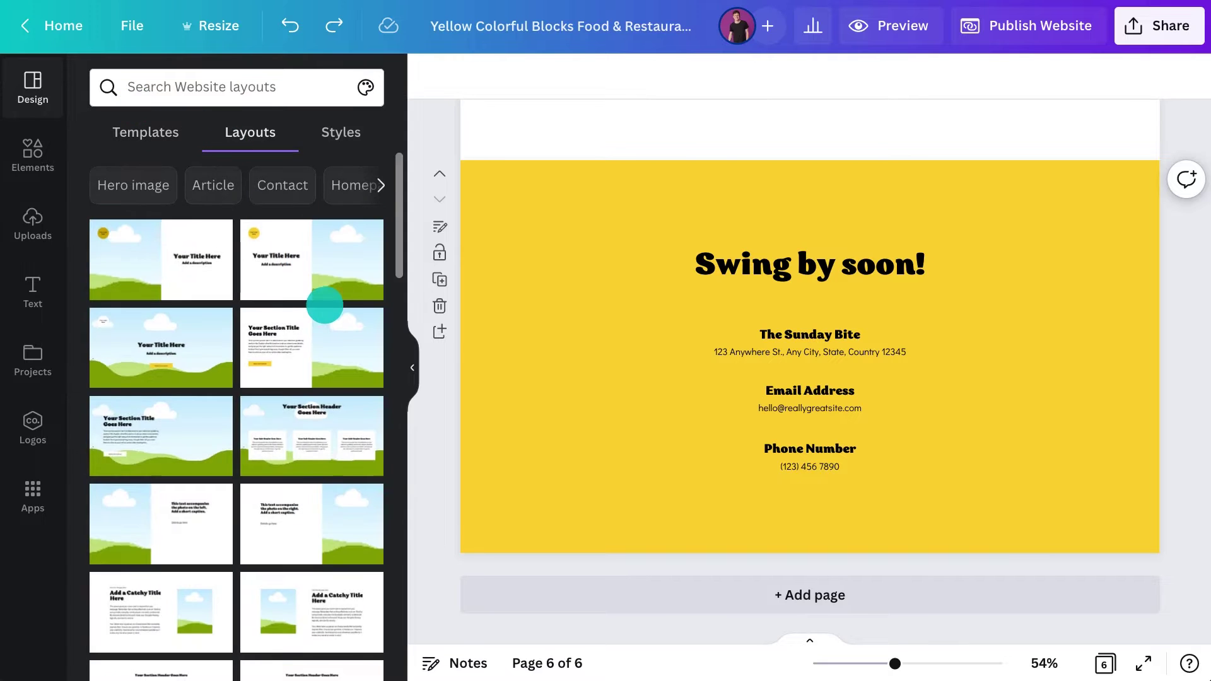
pyautogui.scroll(-5, 324, 302)
pyautogui.scroll(-1, 324, 305)
pyautogui.click(202, 442)
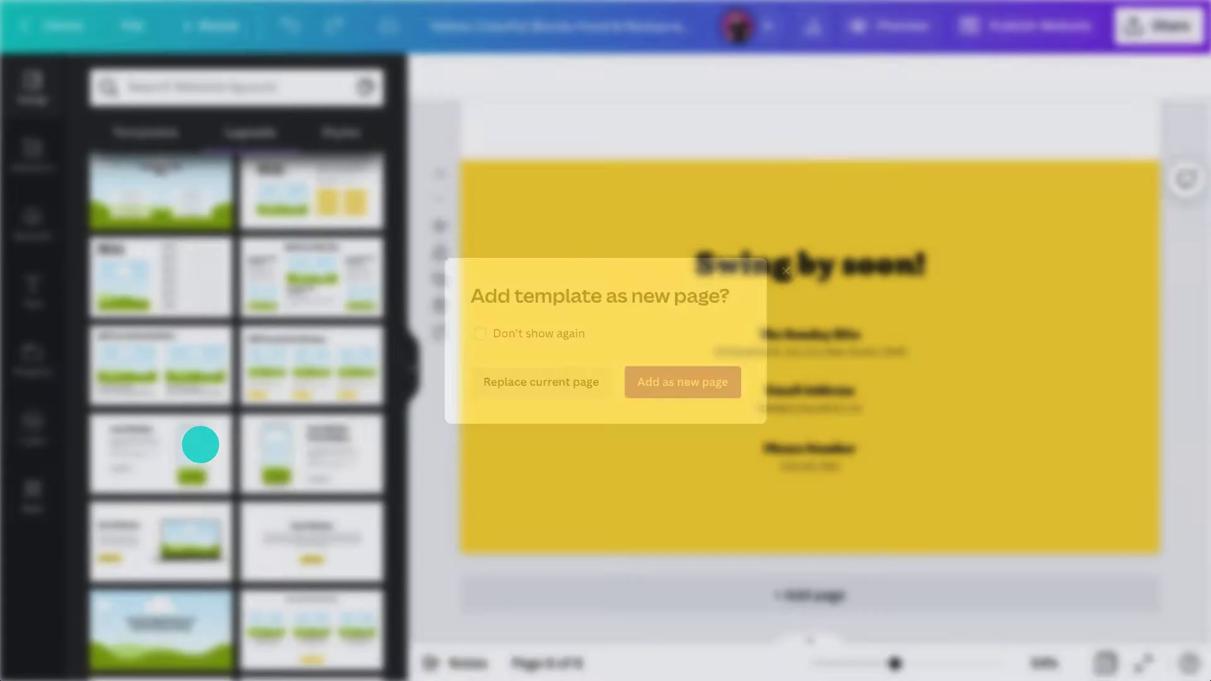
pyautogui.click(685, 373)
pyautogui.click(412, 368)
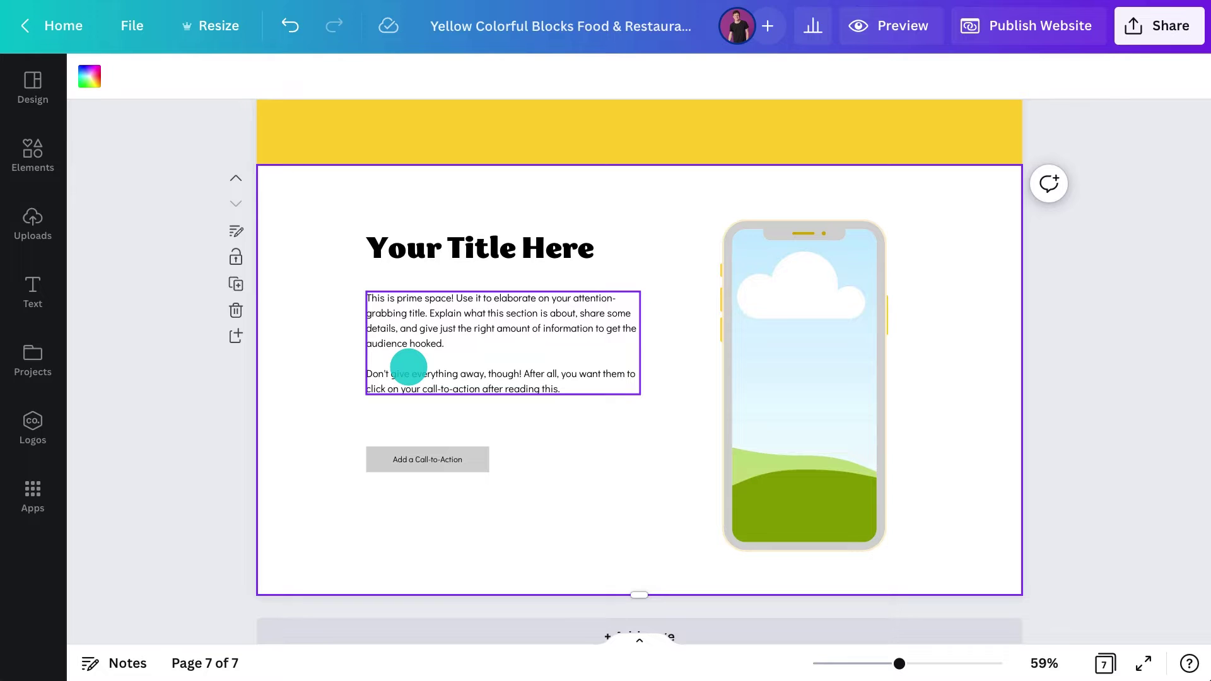
# Insert the uploaded Nick's logo on the home page and move it aside to the page's left edge
pyautogui.scroll(20, 408, 367)
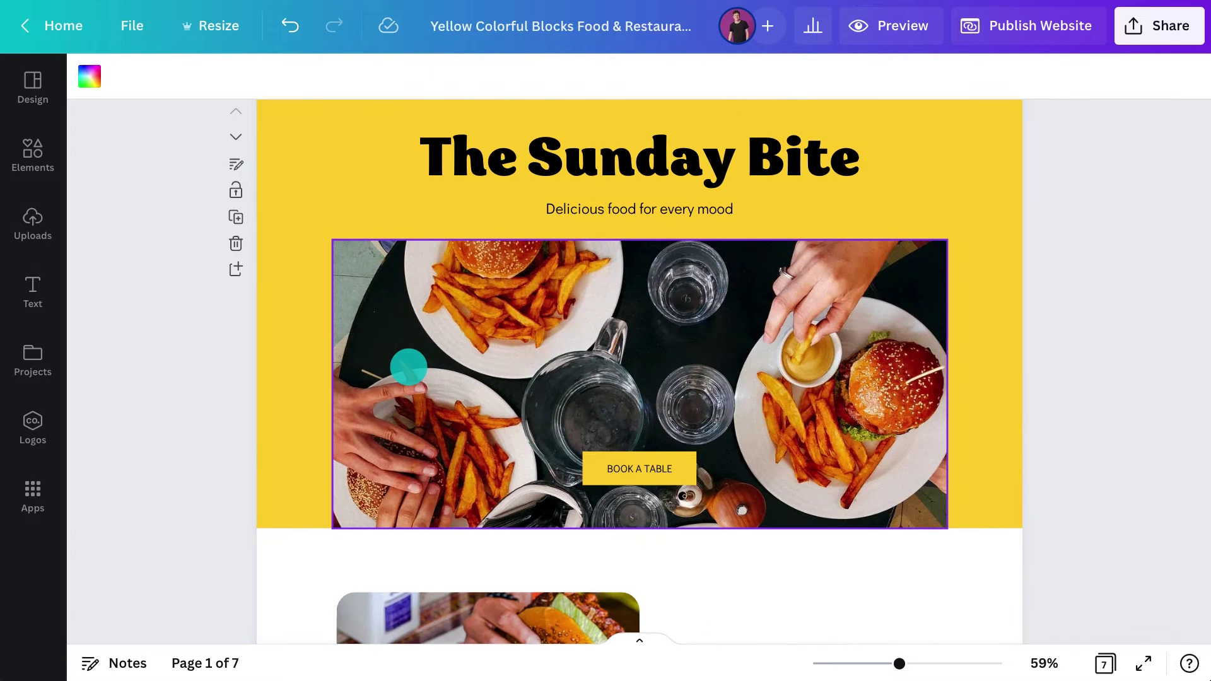
pyautogui.click(37, 221)
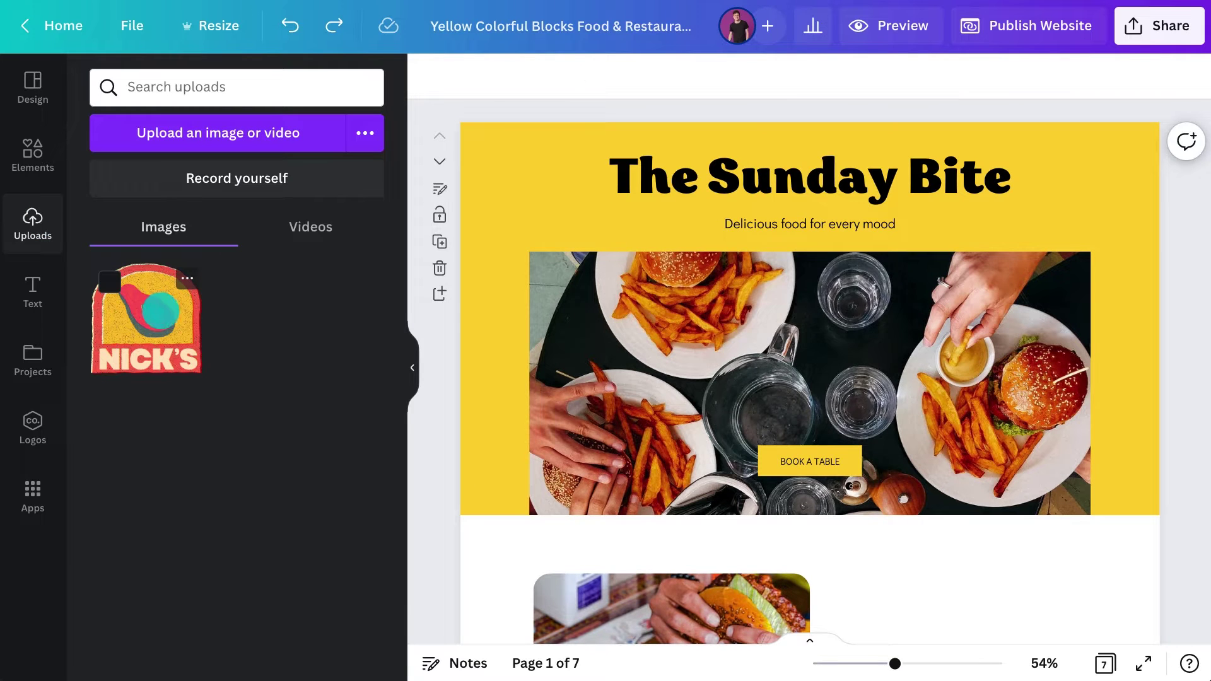
pyautogui.click(161, 310)
pyautogui.click(413, 367)
pyautogui.moveTo(637, 321); pyautogui.dragTo(334, 309)
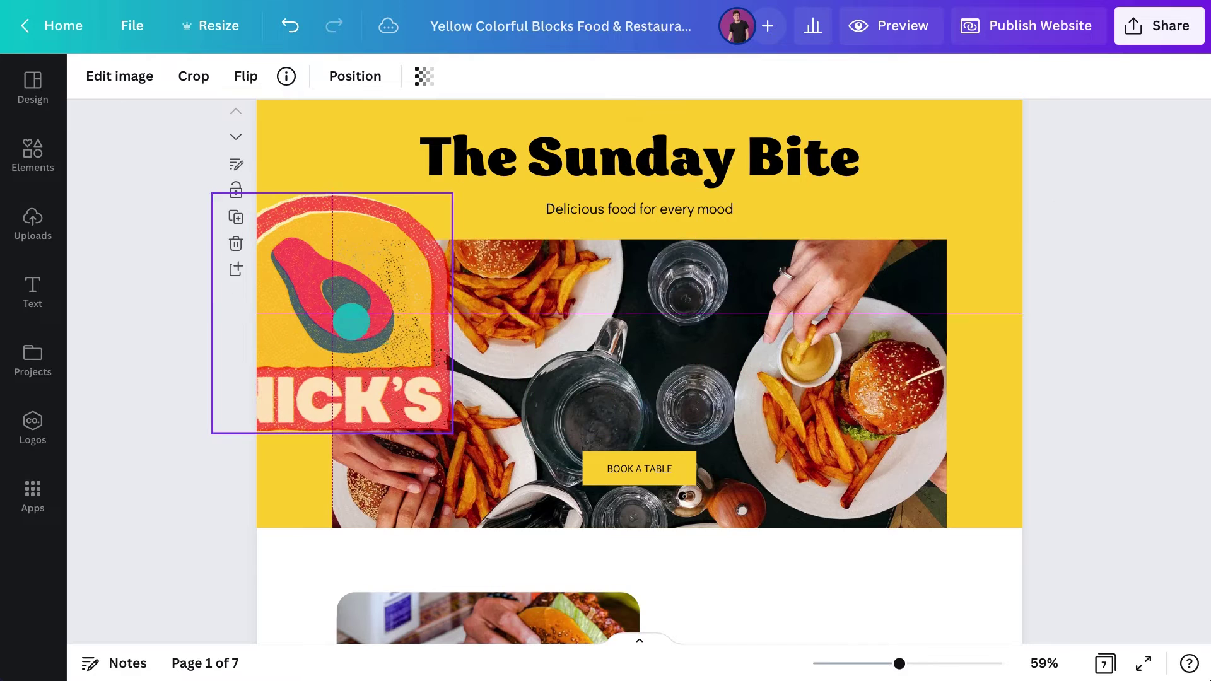
# Move the home page's title, tagline and photo down to make room above the title
pyautogui.click(649, 158)
pyautogui.moveTo(649, 158); pyautogui.dragTo(649, 175)
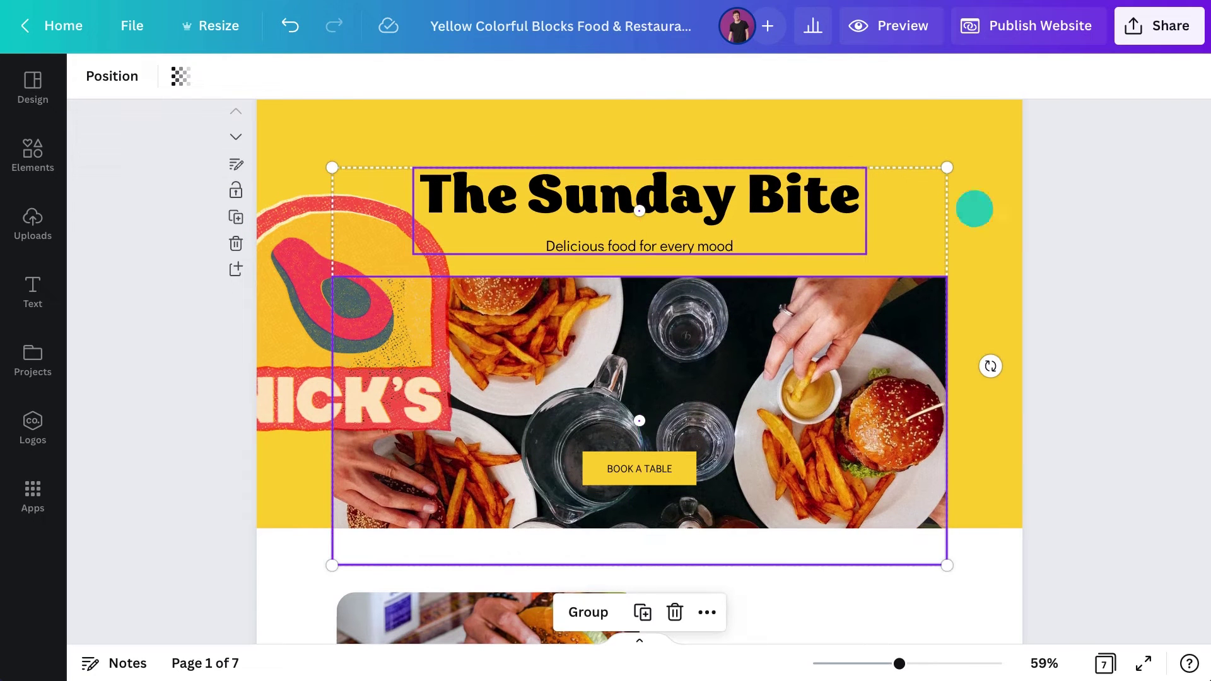
pyautogui.hotkey('ctrl', 'z')
pyautogui.click(830, 216)
# Shrink the Nick's logo and center it above the home page title
pyautogui.scroll(1, 830, 216)
pyautogui.click(395, 297)
pyautogui.moveTo(447, 449); pyautogui.dragTo(639, 180)
pyautogui.press('Escape')
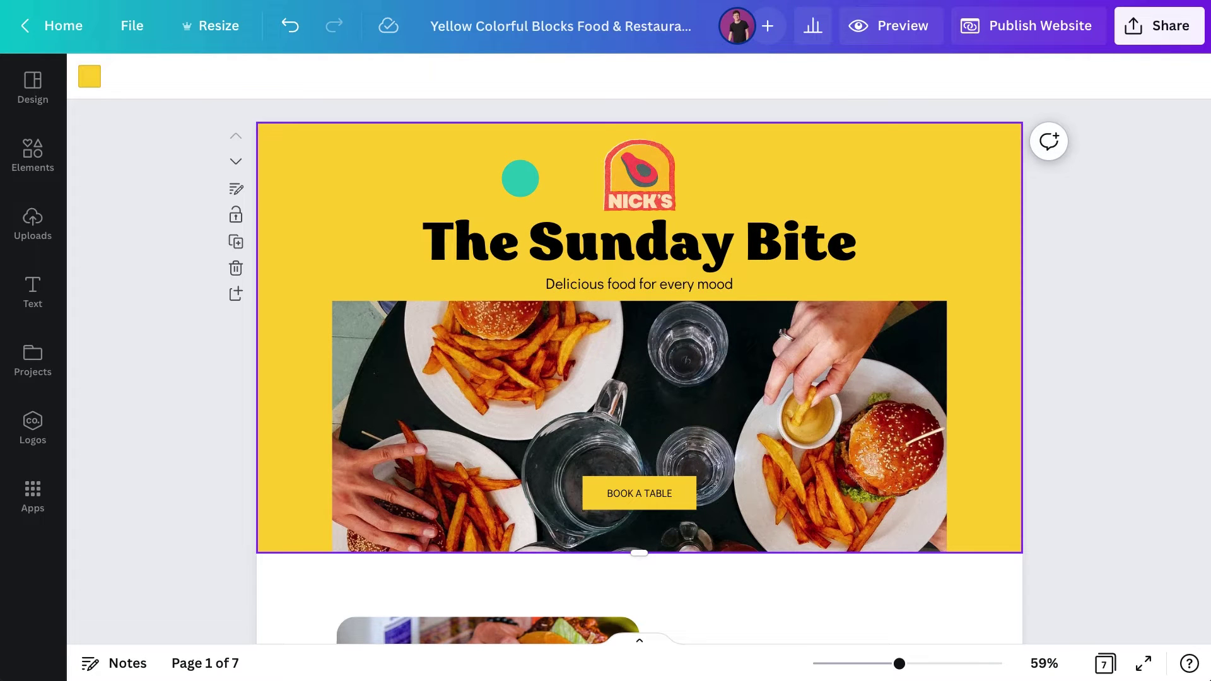
# Change the home page background to the red sampled from the Nick's logo
pyautogui.click(95, 79)
pyautogui.click(109, 175)
pyautogui.click(339, 368)
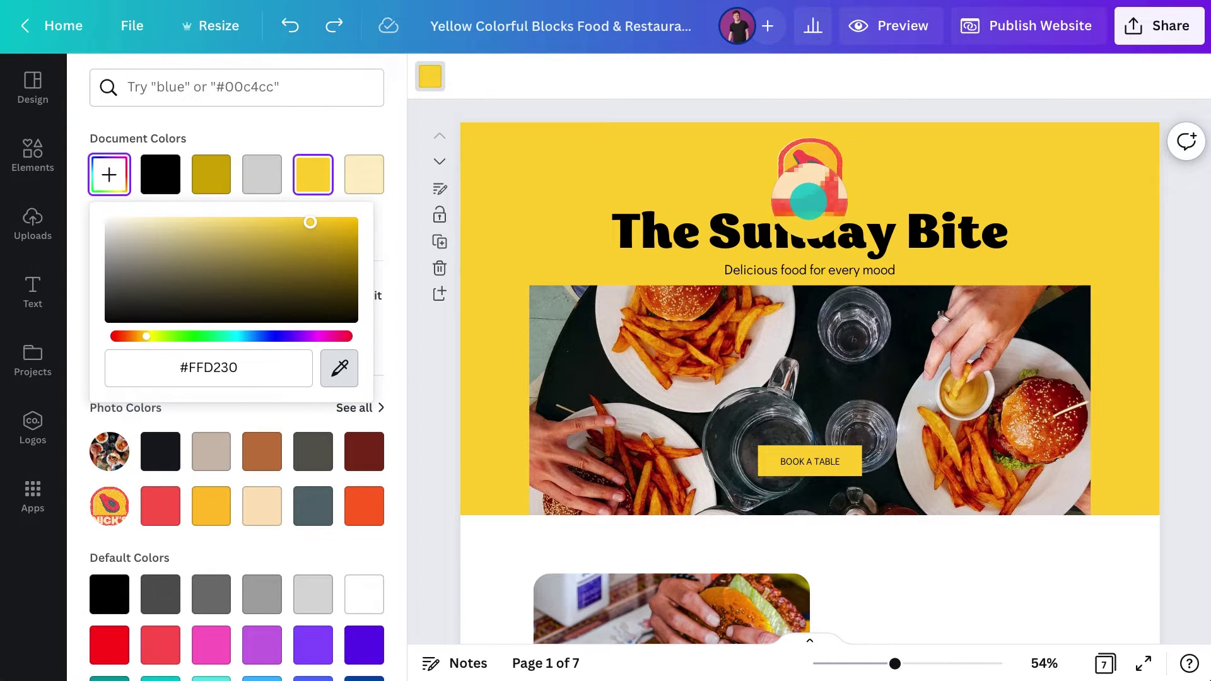
pyautogui.click(809, 201)
pyautogui.click(433, 333)
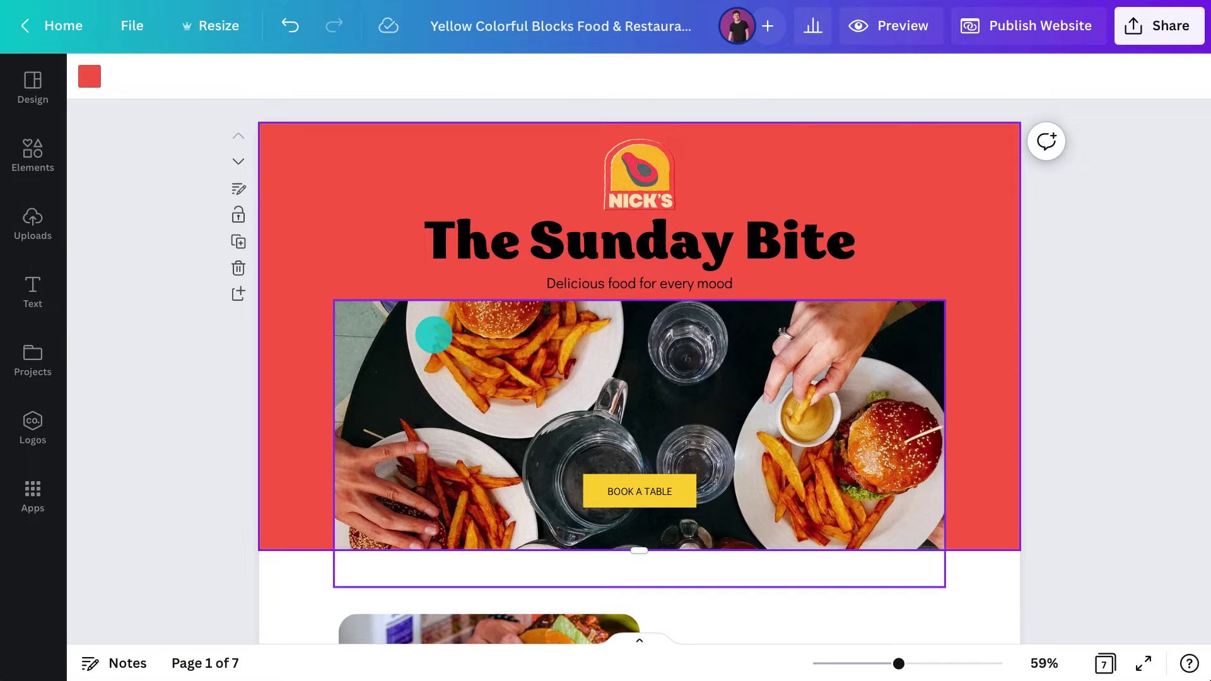
# Replace the home page title with "Noodles & Nachos" and widen its text box to fit on one line
pyautogui.doubleClick(618, 246)
pyautogui.write('Noodles & Nachos')
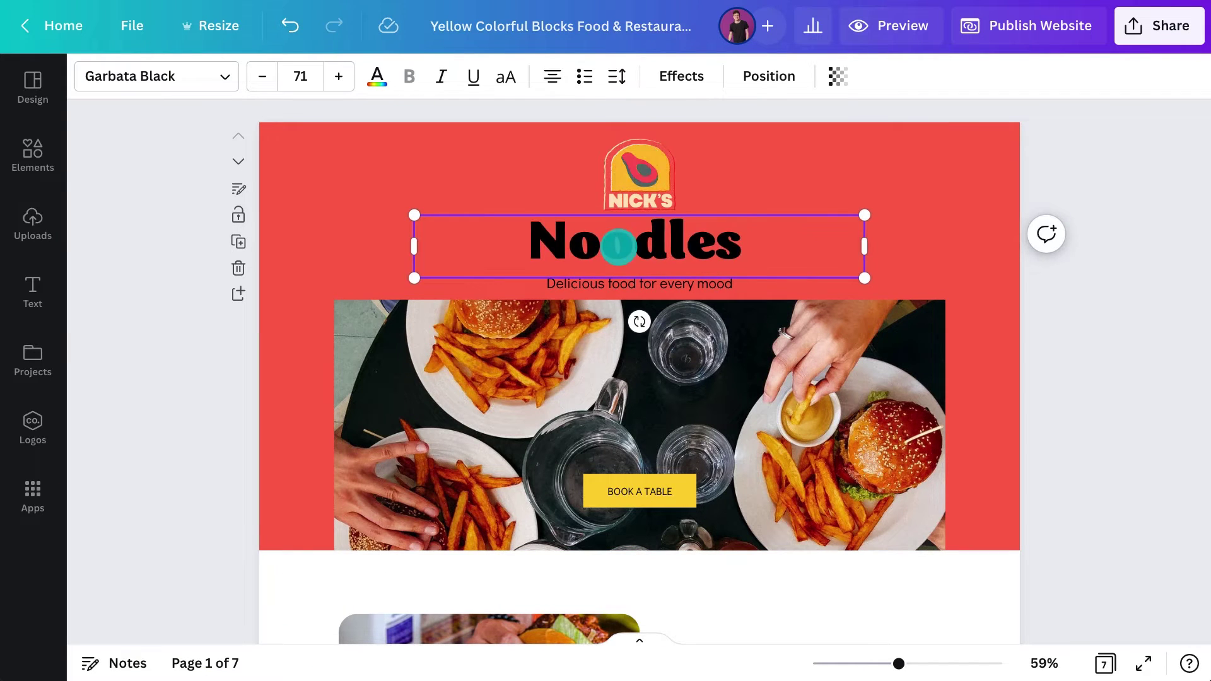
pyautogui.moveTo(411, 247); pyautogui.dragTo(383, 247)
pyautogui.moveTo(868, 243)
pyautogui.mouseDown()
pyautogui.moveTo(851, 240)
pyautogui.moveTo(861, 244)
pyautogui.mouseUp()
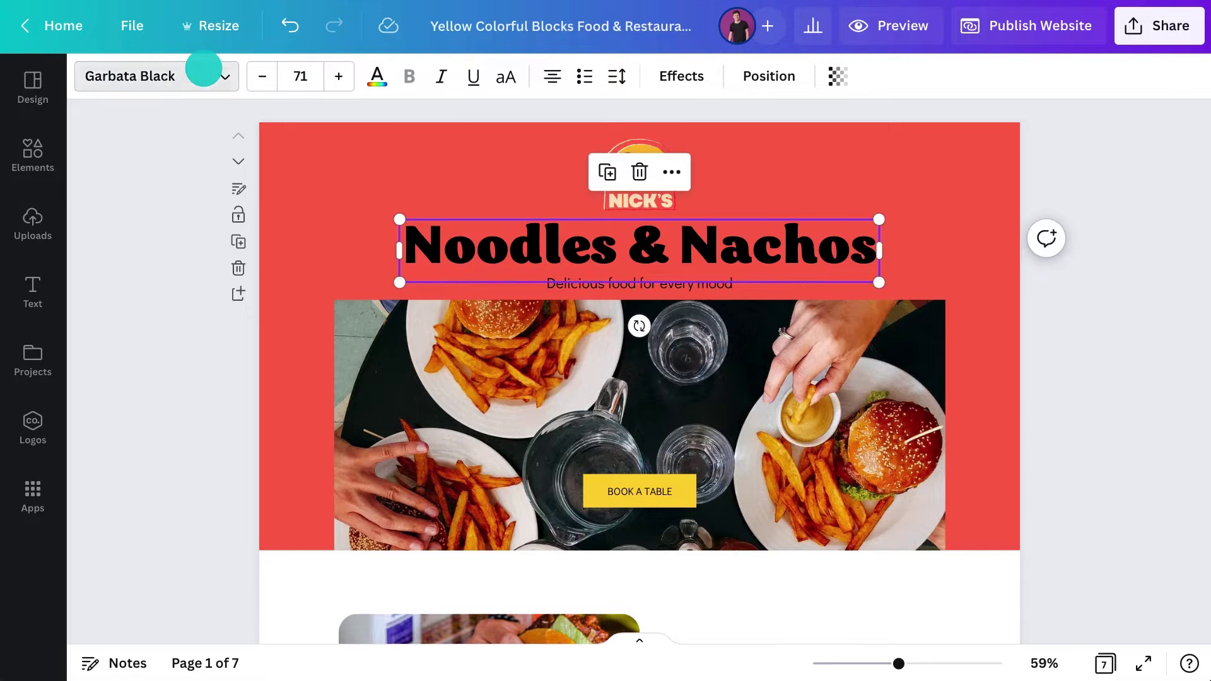
# Set the title font to Stadio Now Display and replace Garbata Black with it across the whole design
pyautogui.click(203, 69)
pyautogui.click(263, 541)
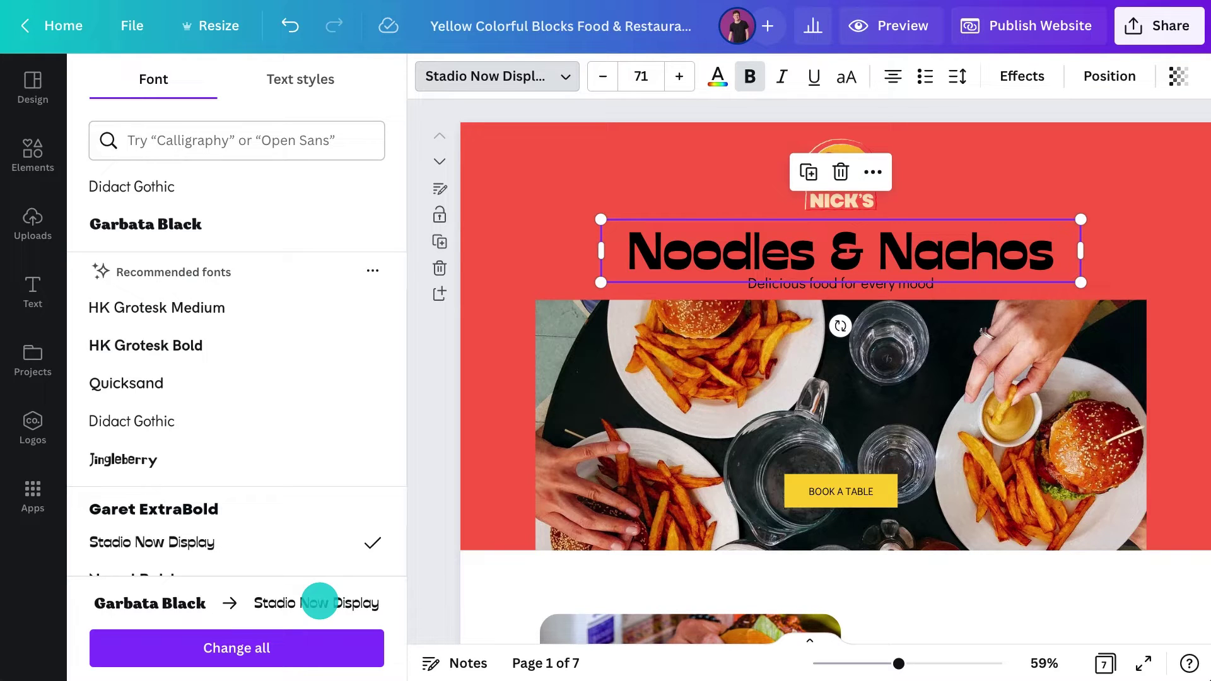
pyautogui.click(305, 646)
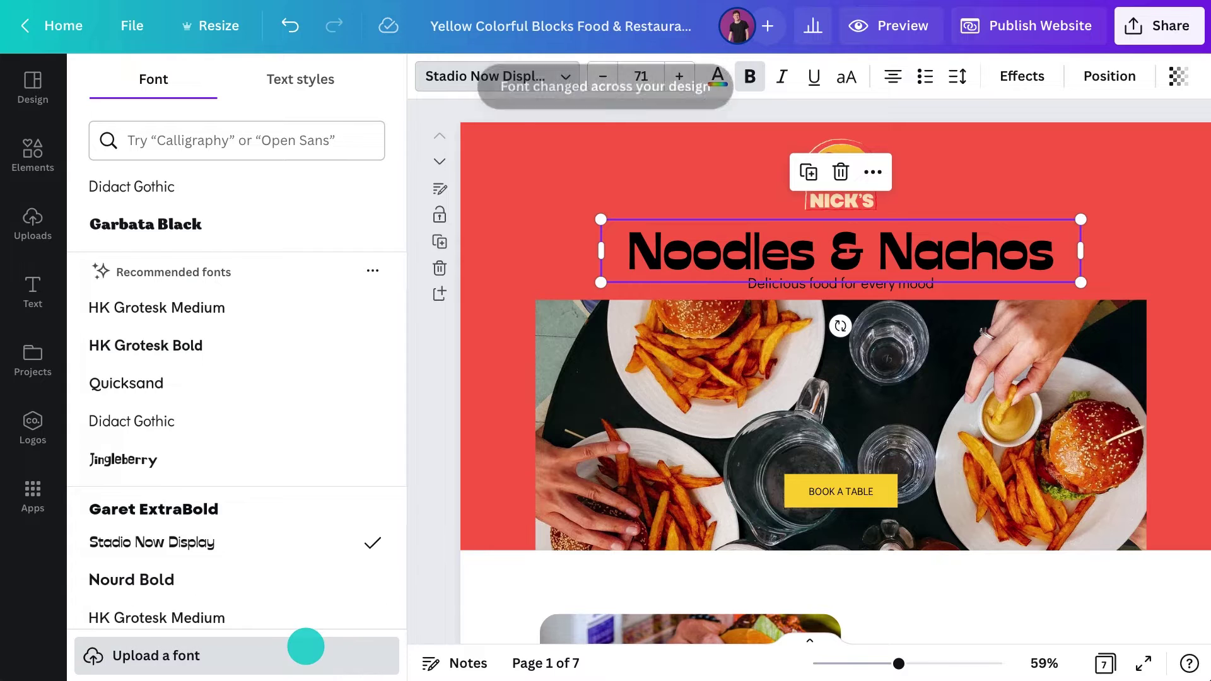
# Search the stock photos for "mexican food" and replace the hero photo with the colorful Mexican dishes on a turquoise table
pyautogui.click(32, 143)
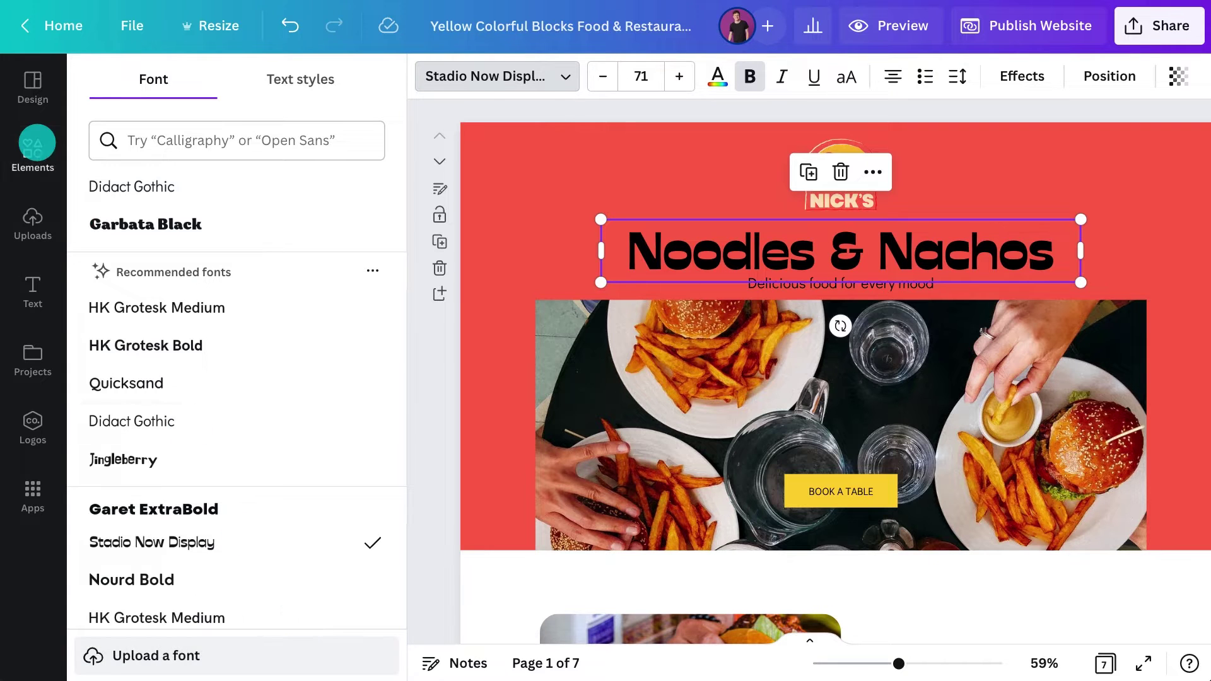
pyautogui.click(237, 89)
pyautogui.write('mexican food')
pyautogui.press('Return')
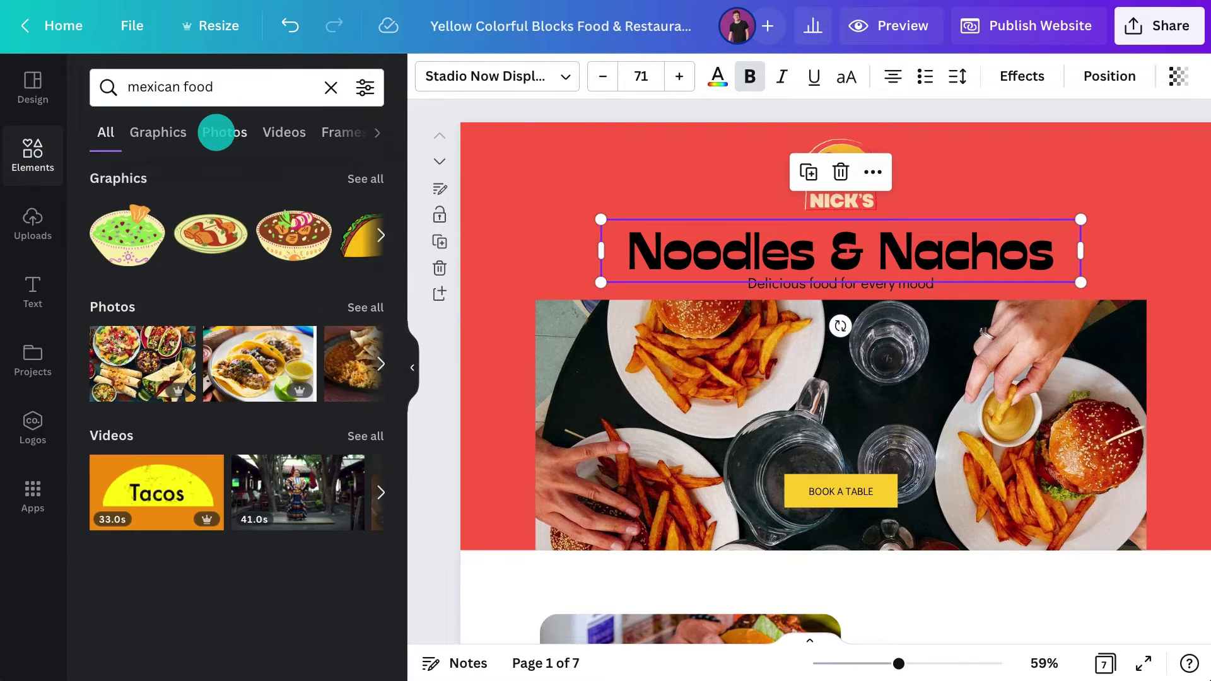
pyautogui.click(224, 132)
pyautogui.scroll(-3, 238, 399)
pyautogui.scroll(-3, 240, 401)
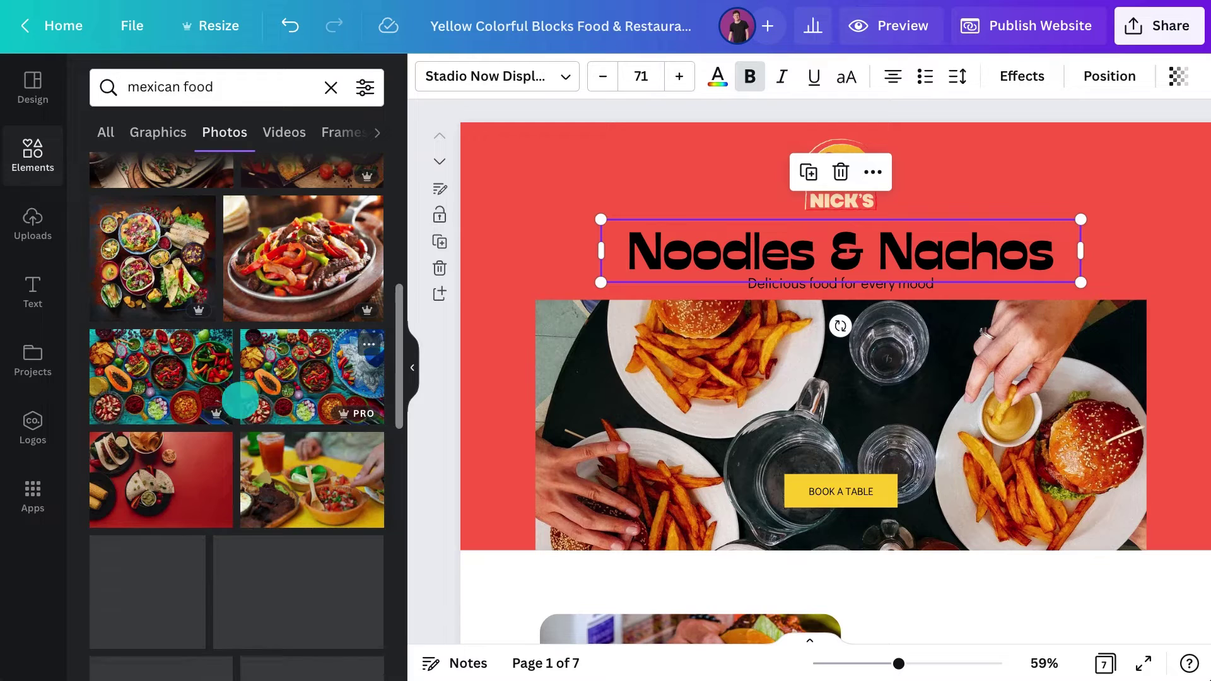
pyautogui.moveTo(154, 364); pyautogui.dragTo(602, 401)
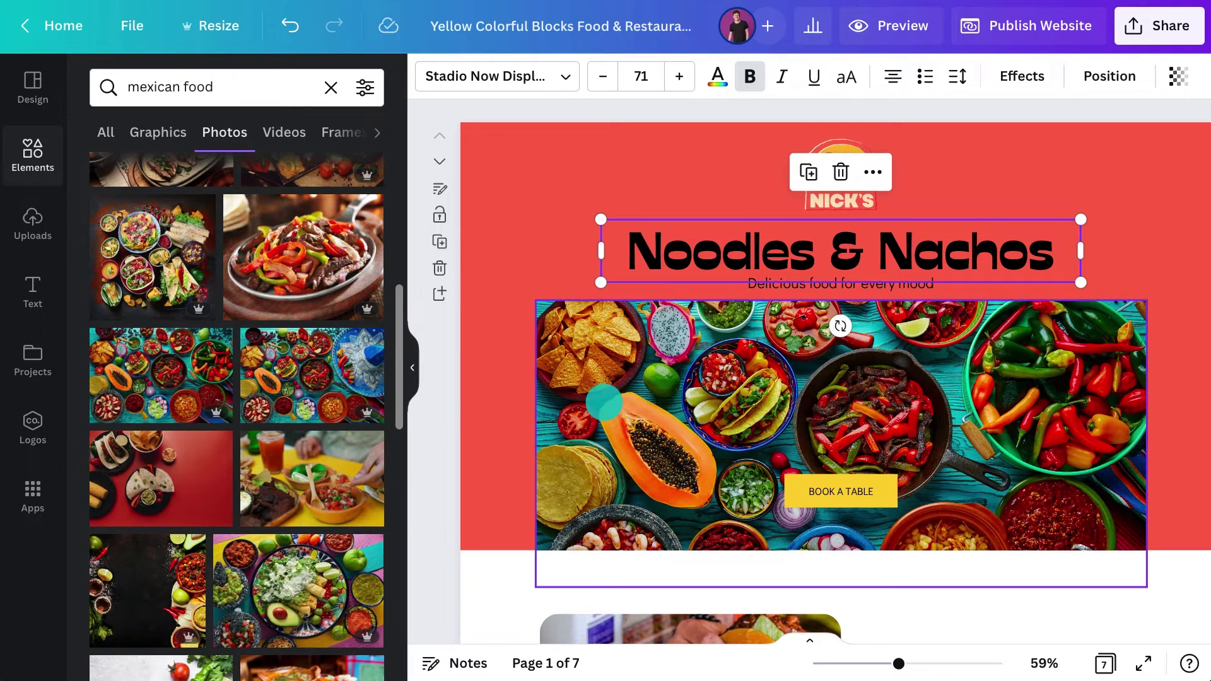
pyautogui.click(412, 368)
# Color the "Noodles & Nachos" title yellow and the tagline below it white using the document colors
pyautogui.click(735, 256)
pyautogui.click(376, 75)
pyautogui.click(364, 174)
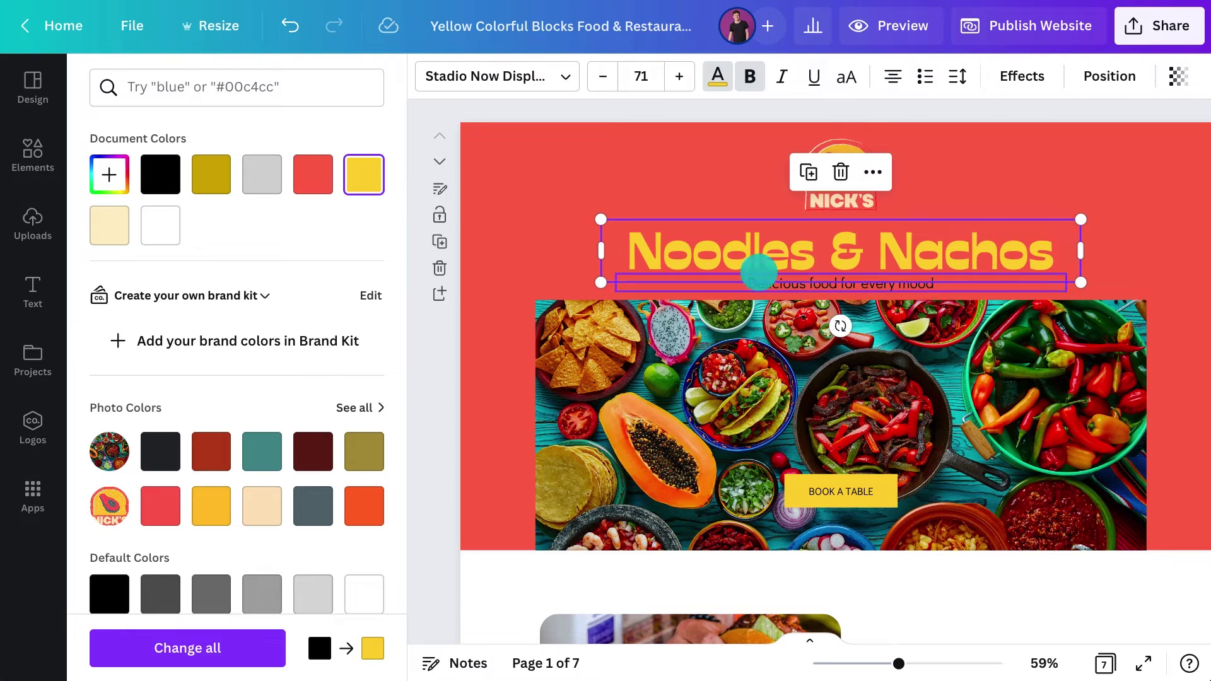
pyautogui.click(786, 281)
pyautogui.click(172, 225)
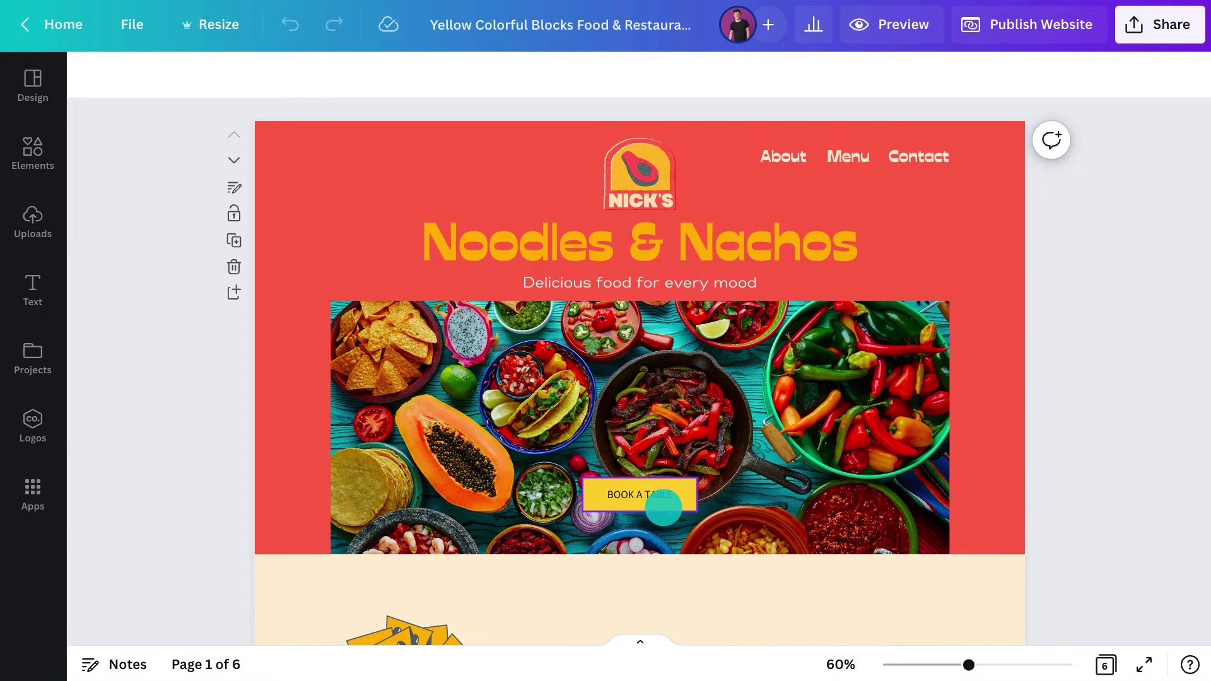
# Link the BOOK A TABLE button to the copied OpenTable reservation URL for Nick's bistro
pyautogui.click(663, 508)
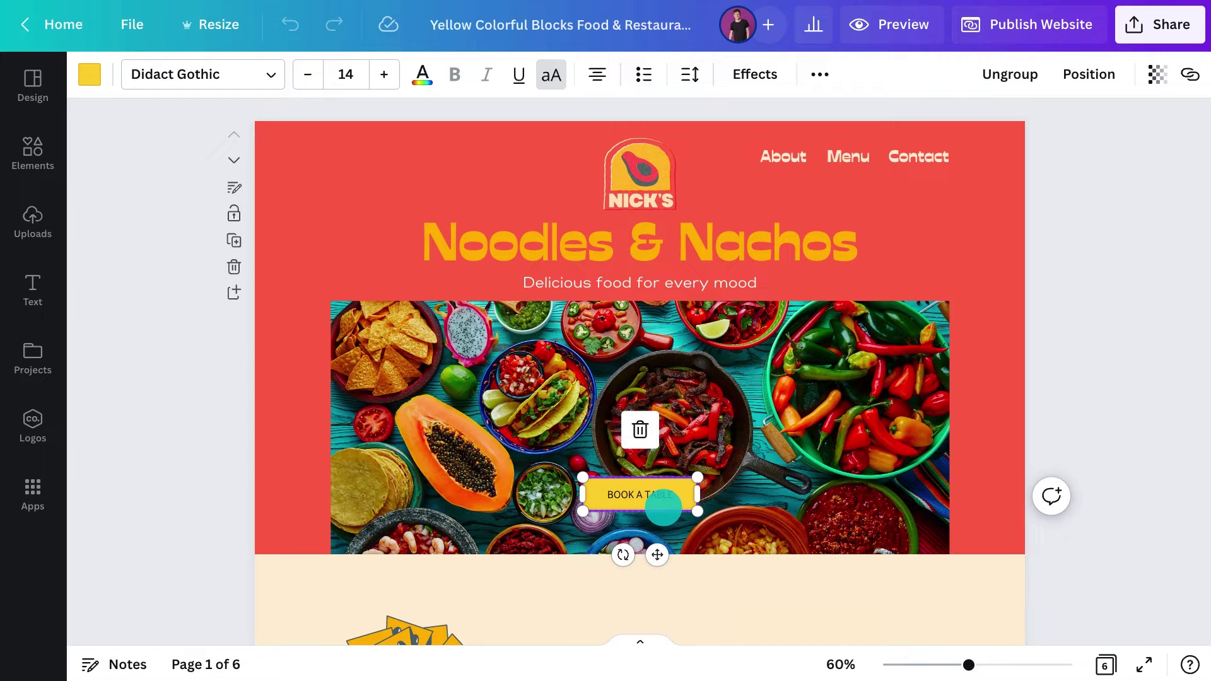
pyautogui.click(1189, 74)
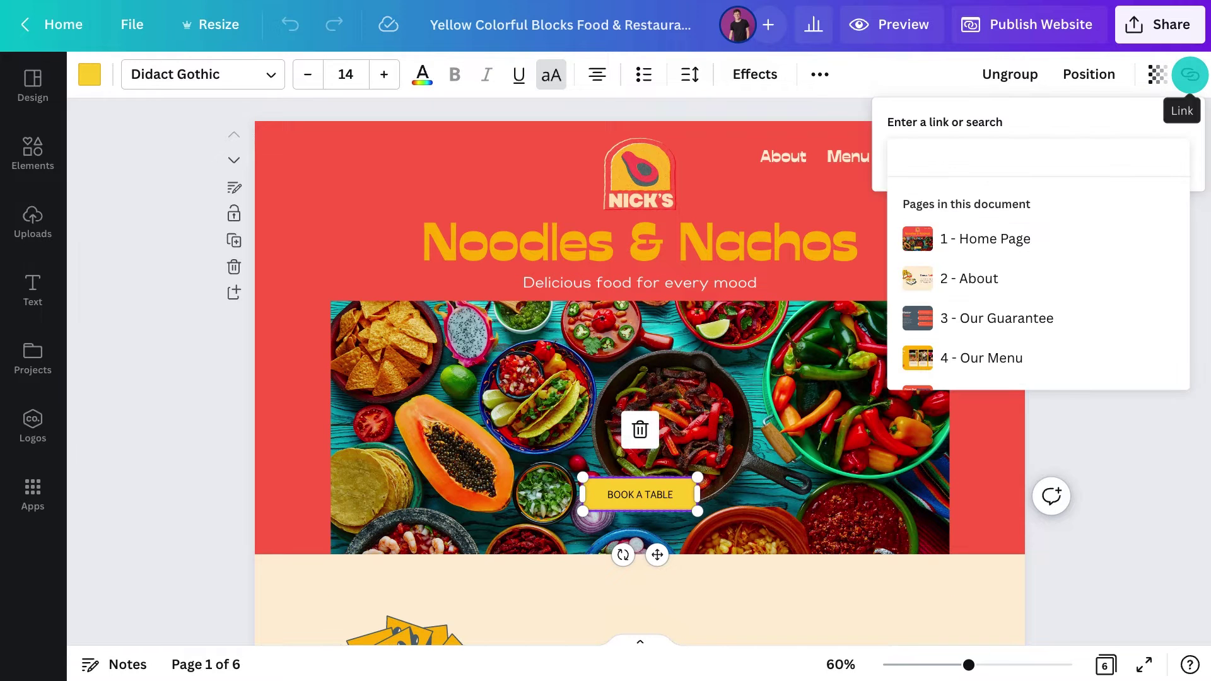
pyautogui.hotkey('ctrl', 'v')
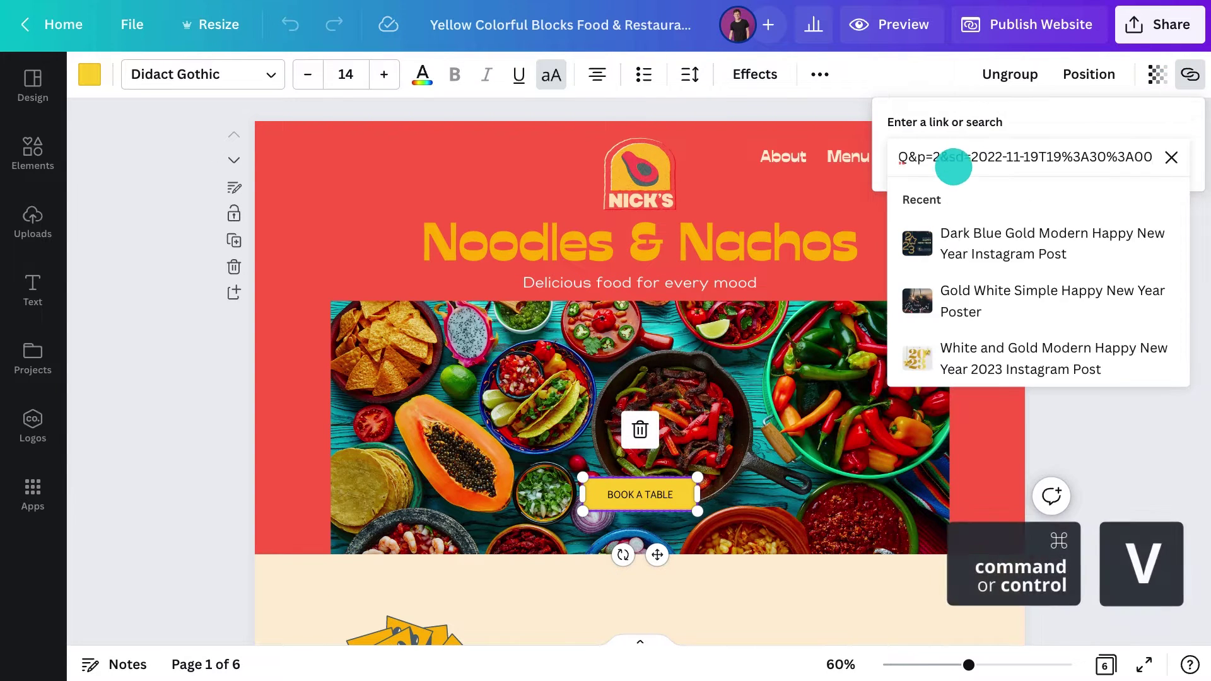
pyautogui.press('Return')
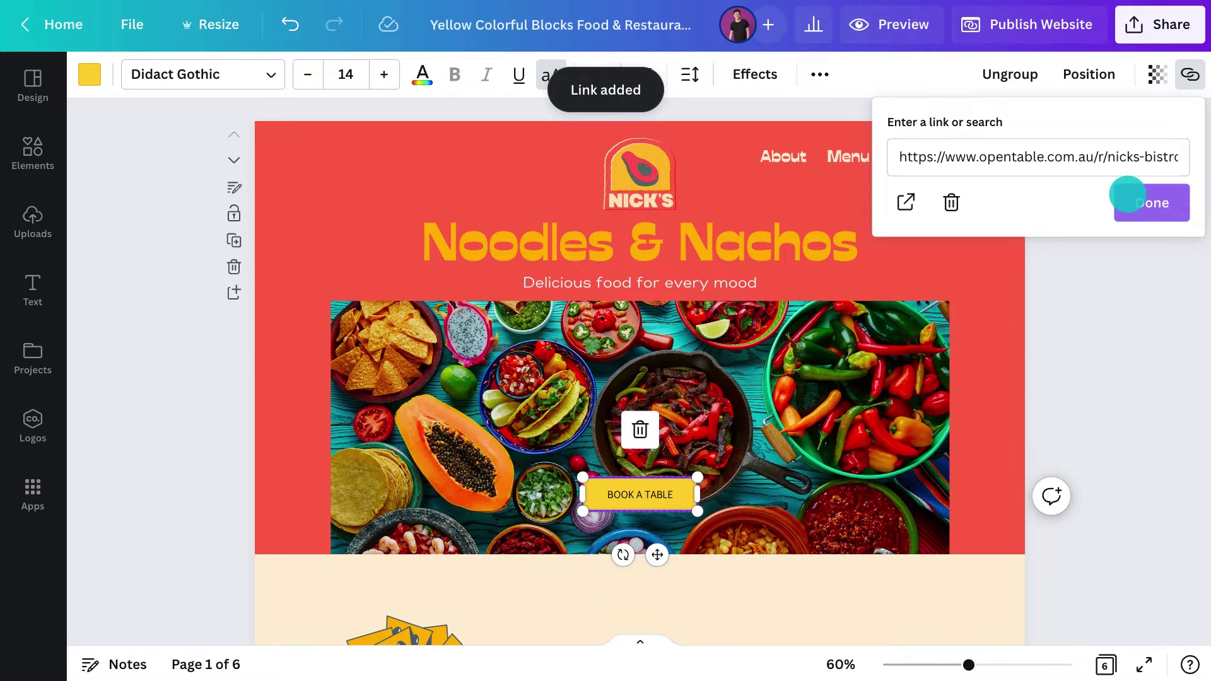
pyautogui.click(1127, 195)
# Link the Nick's logo above "Swing by soon!" on the last page to 1 - Home Page
pyautogui.scroll(-20, 1005, 368)
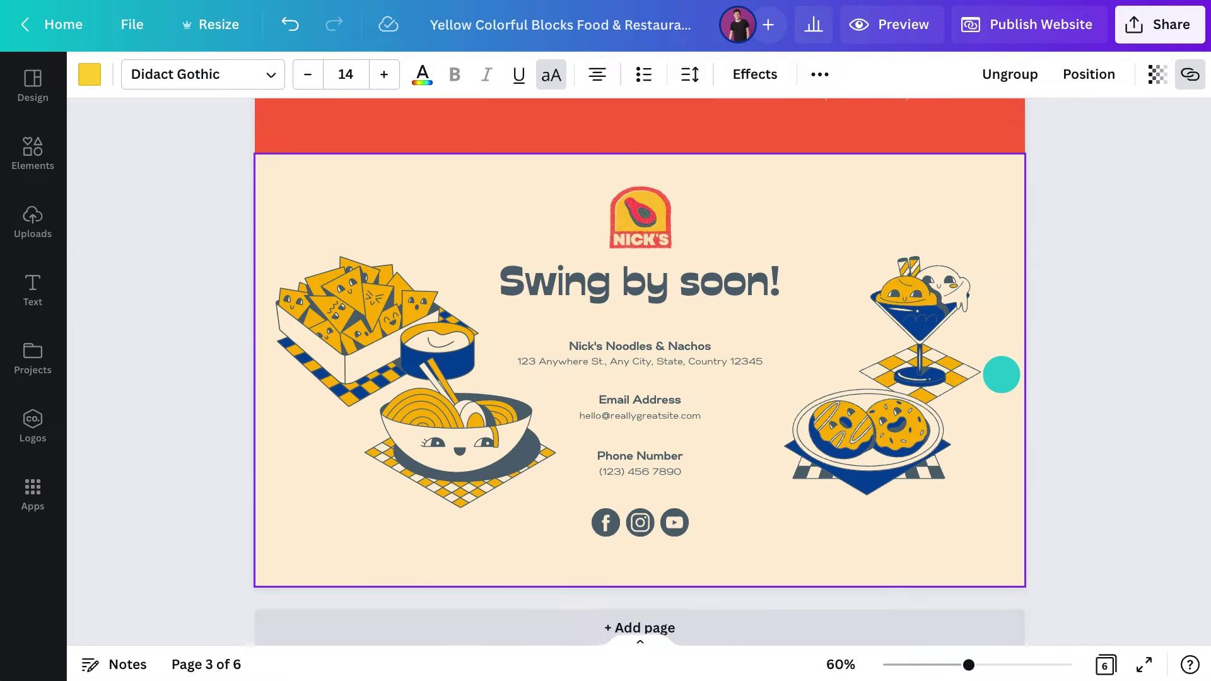
pyautogui.click(656, 190)
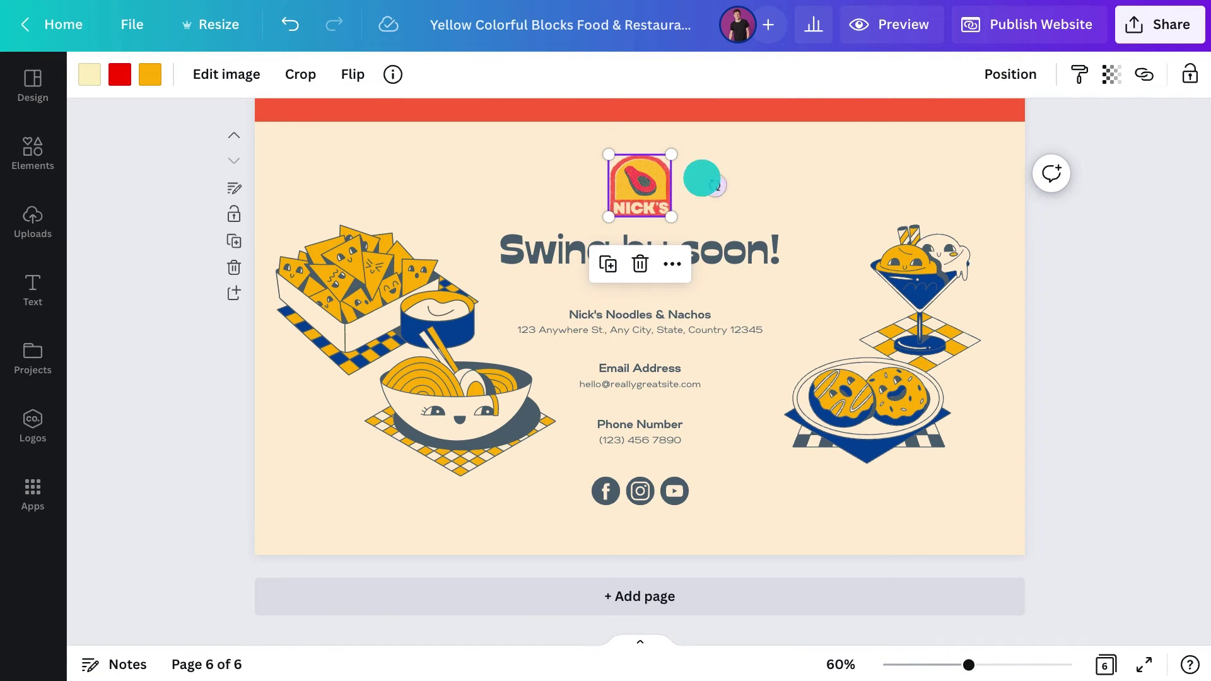
pyautogui.click(1143, 75)
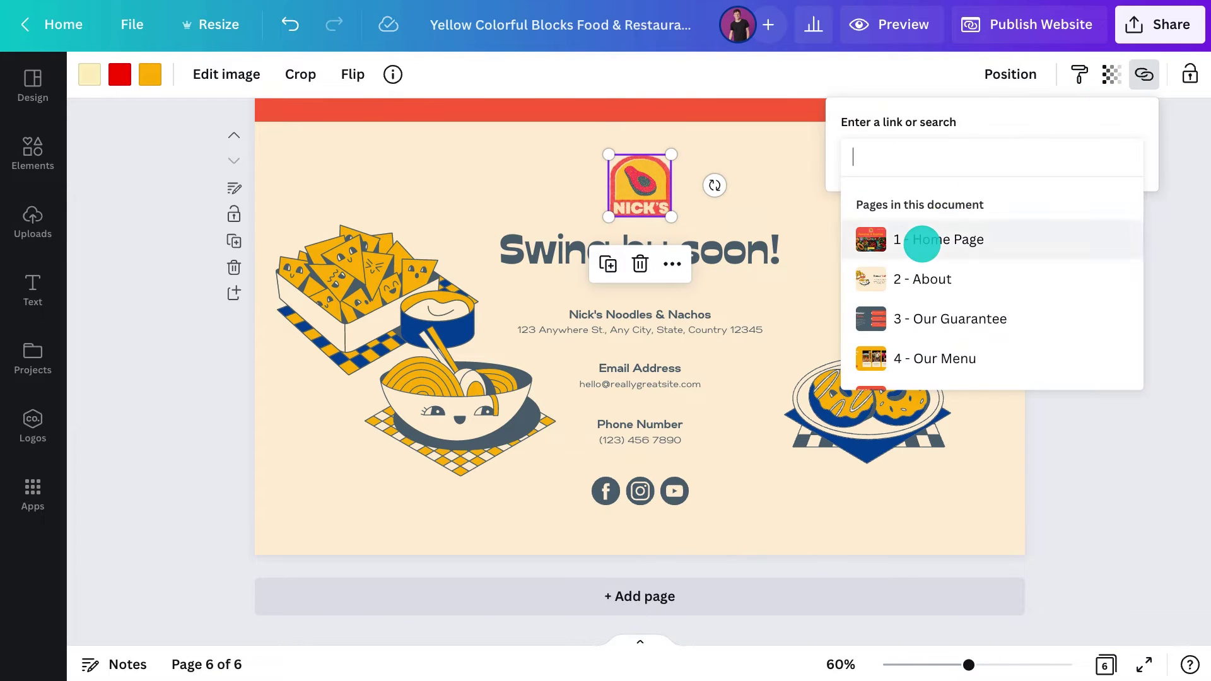
pyautogui.click(924, 240)
pyautogui.click(1089, 203)
# Link the About text in the home page header to 2 - About
pyautogui.scroll(20, 1089, 202)
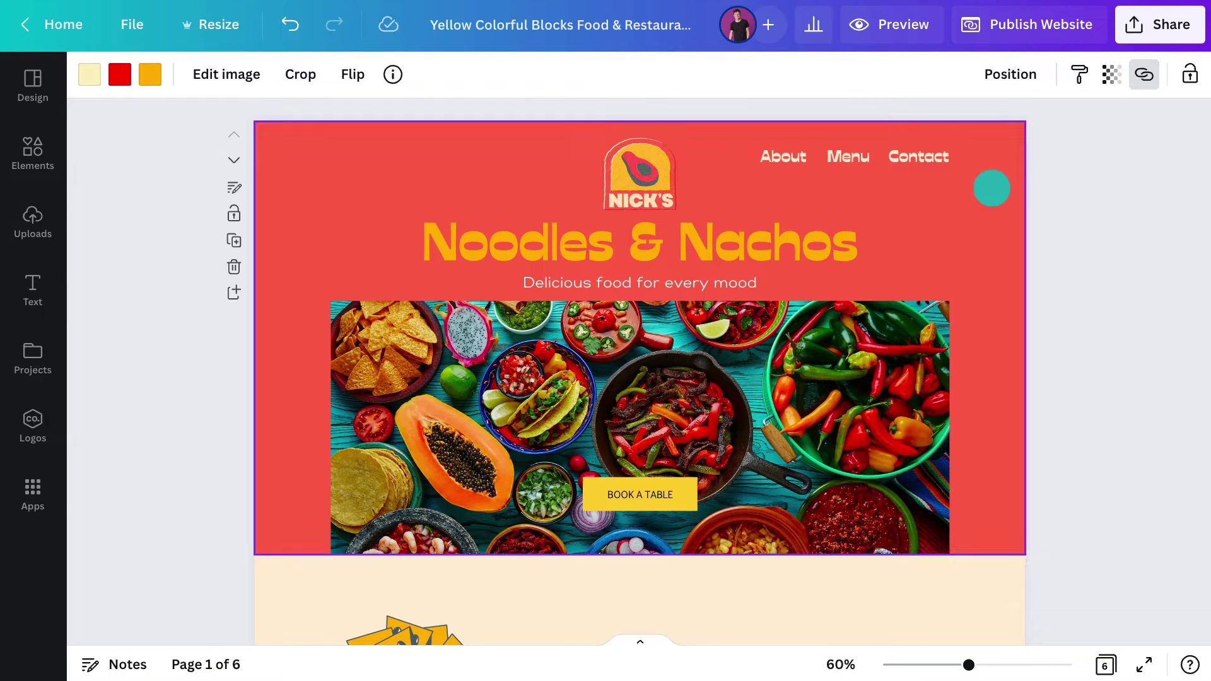
pyautogui.click(782, 152)
pyautogui.click(1143, 75)
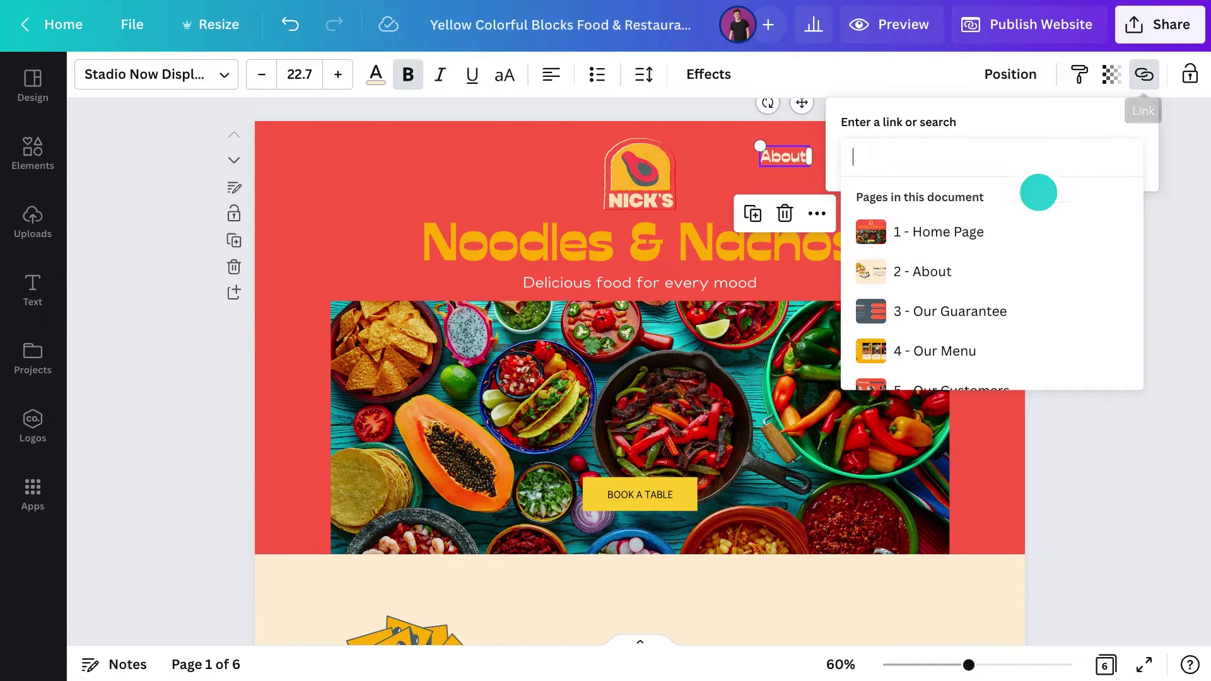
pyautogui.click(967, 268)
pyautogui.click(1113, 207)
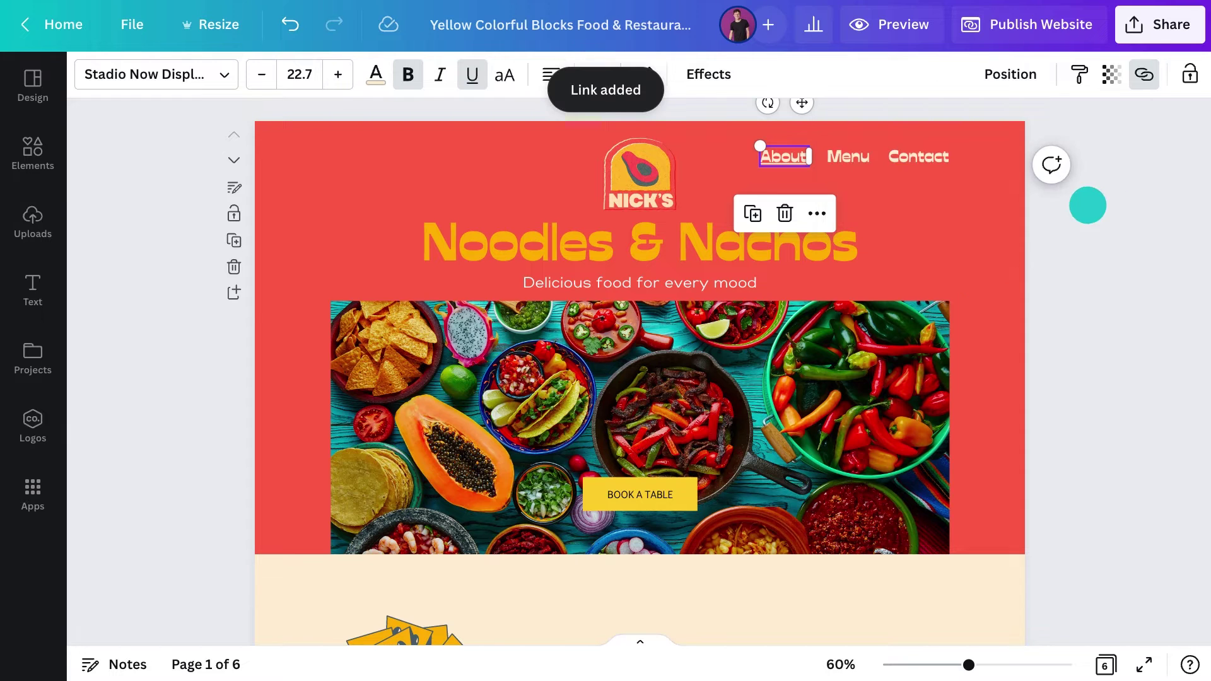
# Link the Menu text in the home page header to 4 - Our Menu
pyautogui.click(851, 158)
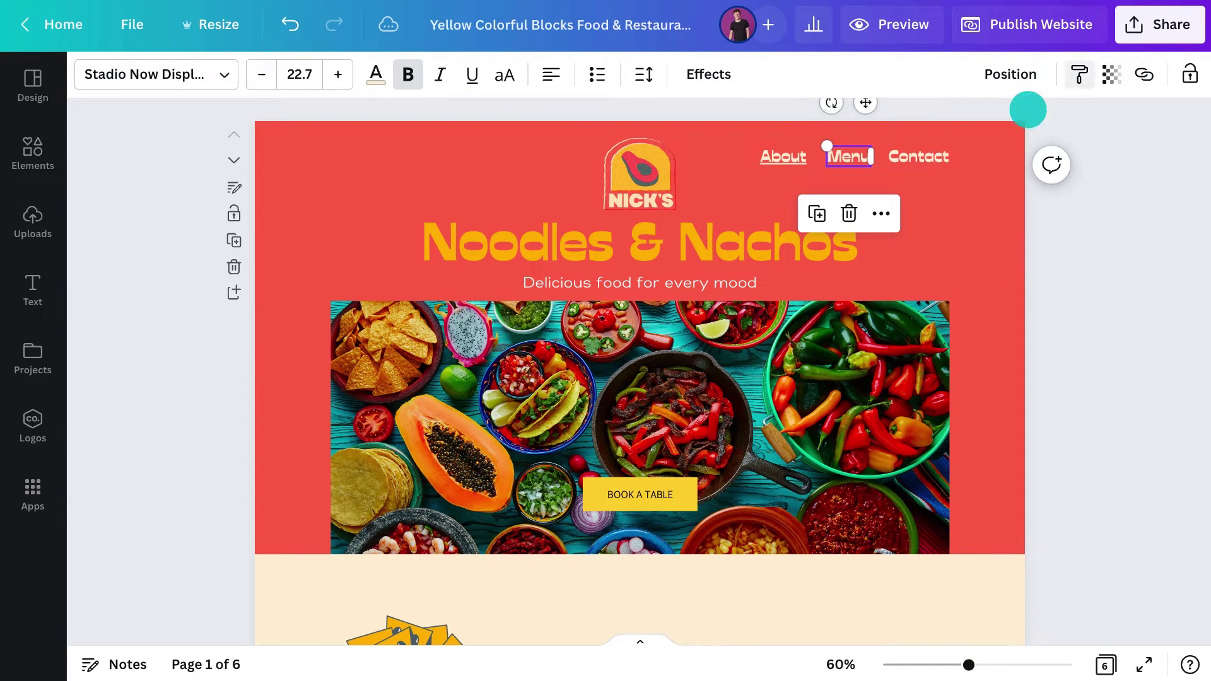
pyautogui.click(1143, 74)
pyautogui.click(929, 345)
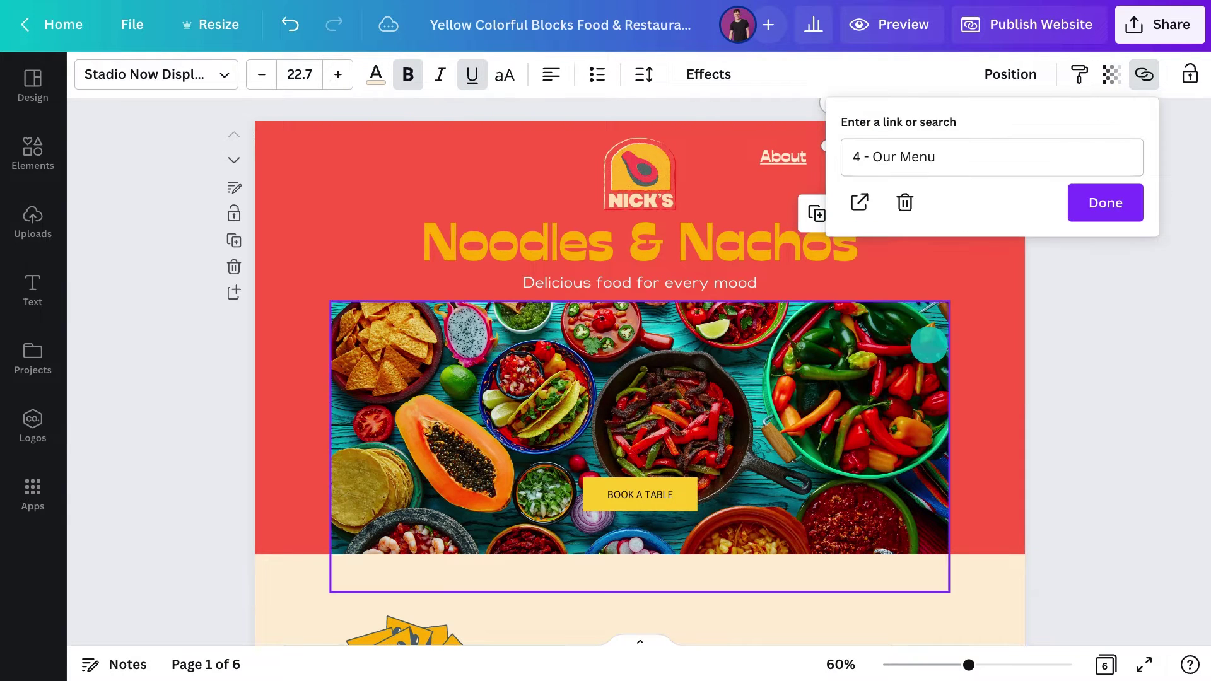
pyautogui.click(1086, 200)
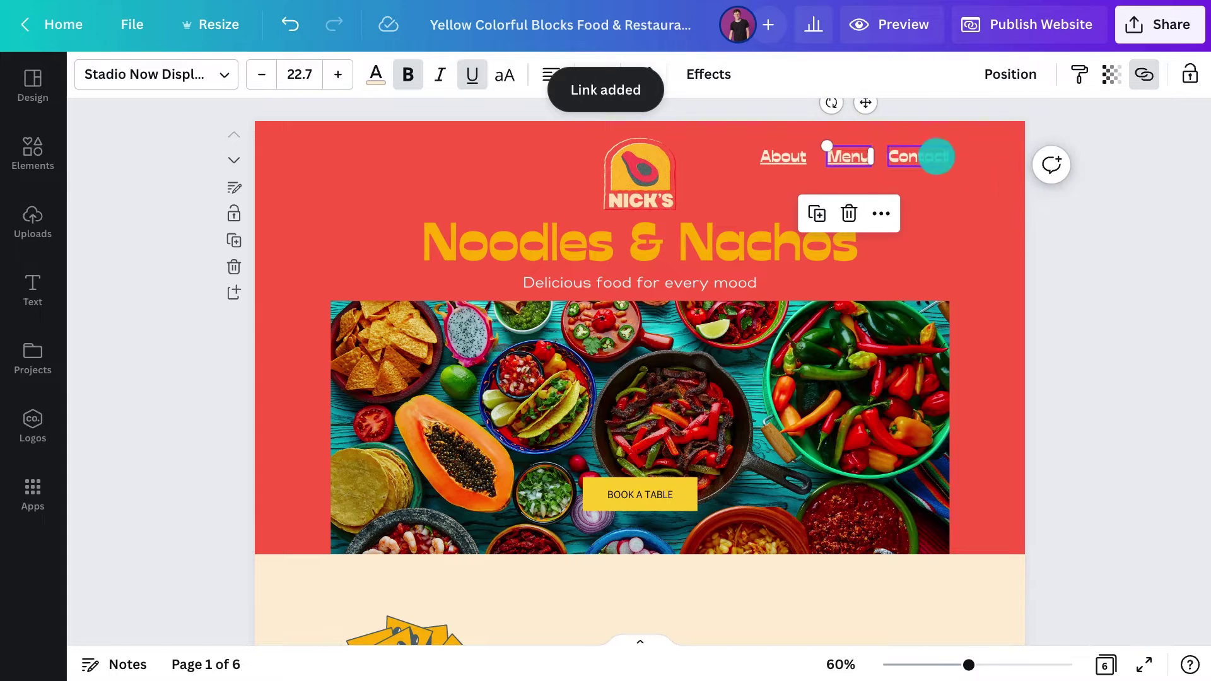
# Link the Contact text in the home page header to 6 - Visit Us
pyautogui.click(936, 157)
pyautogui.click(1143, 75)
pyautogui.scroll(-1, 980, 271)
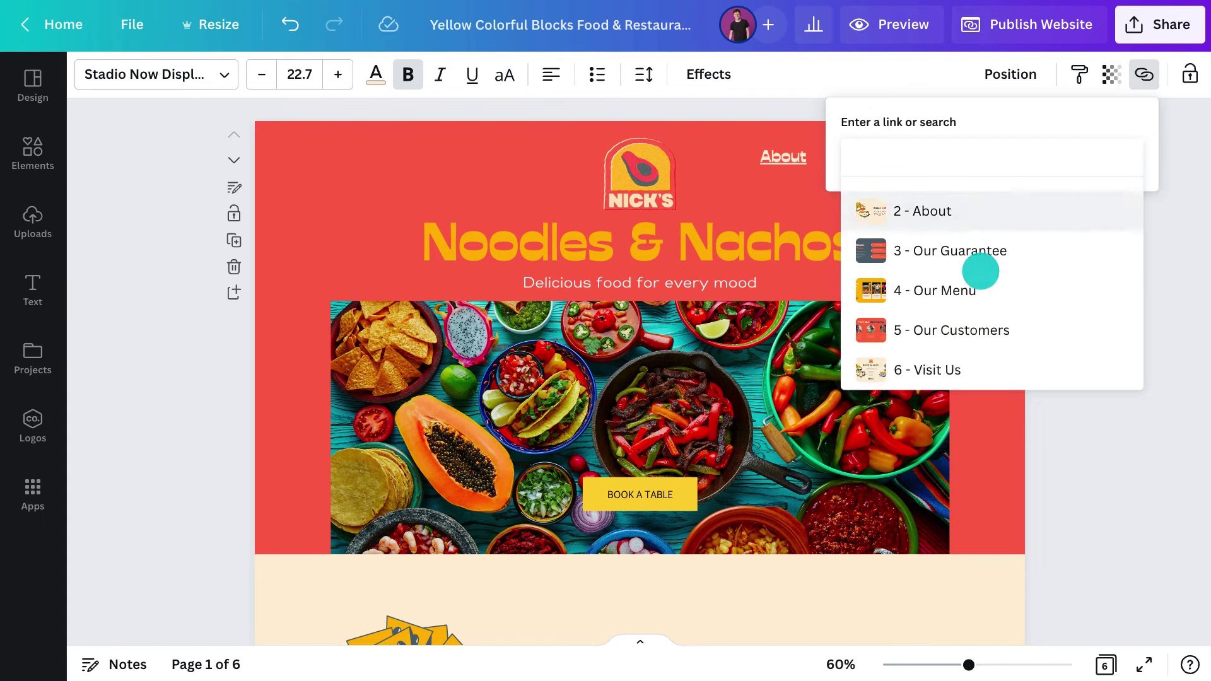
pyautogui.click(947, 370)
pyautogui.click(1115, 206)
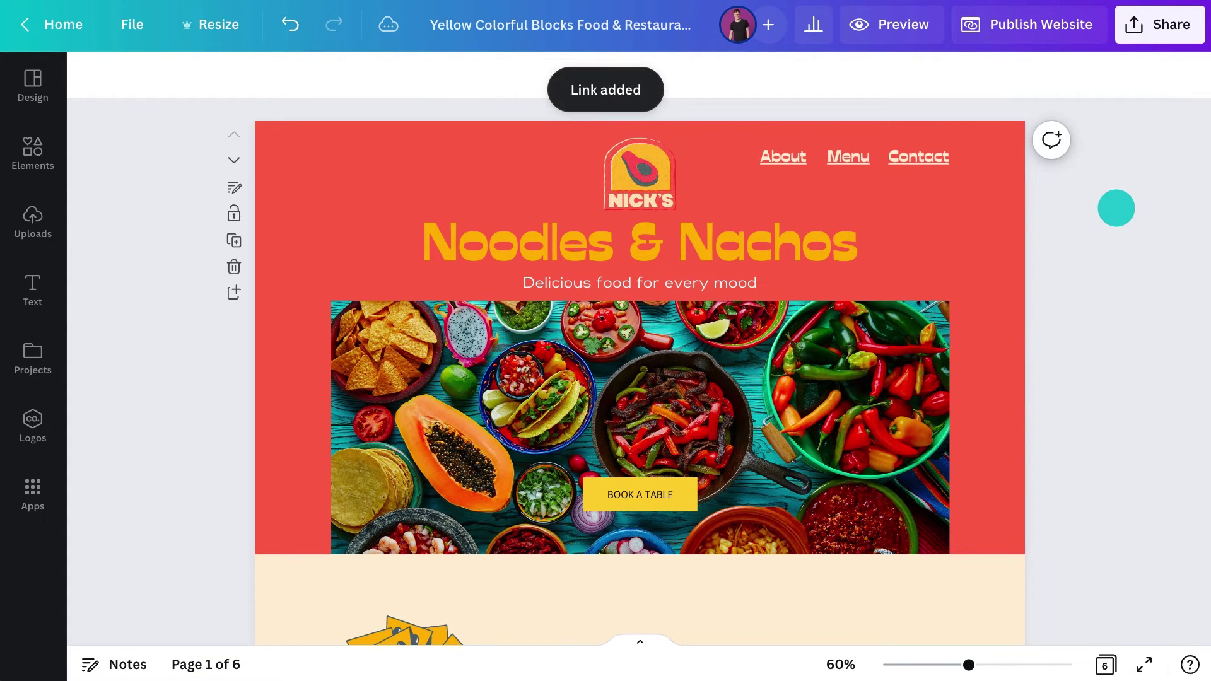
pyautogui.scroll(-10, 1051, 343)
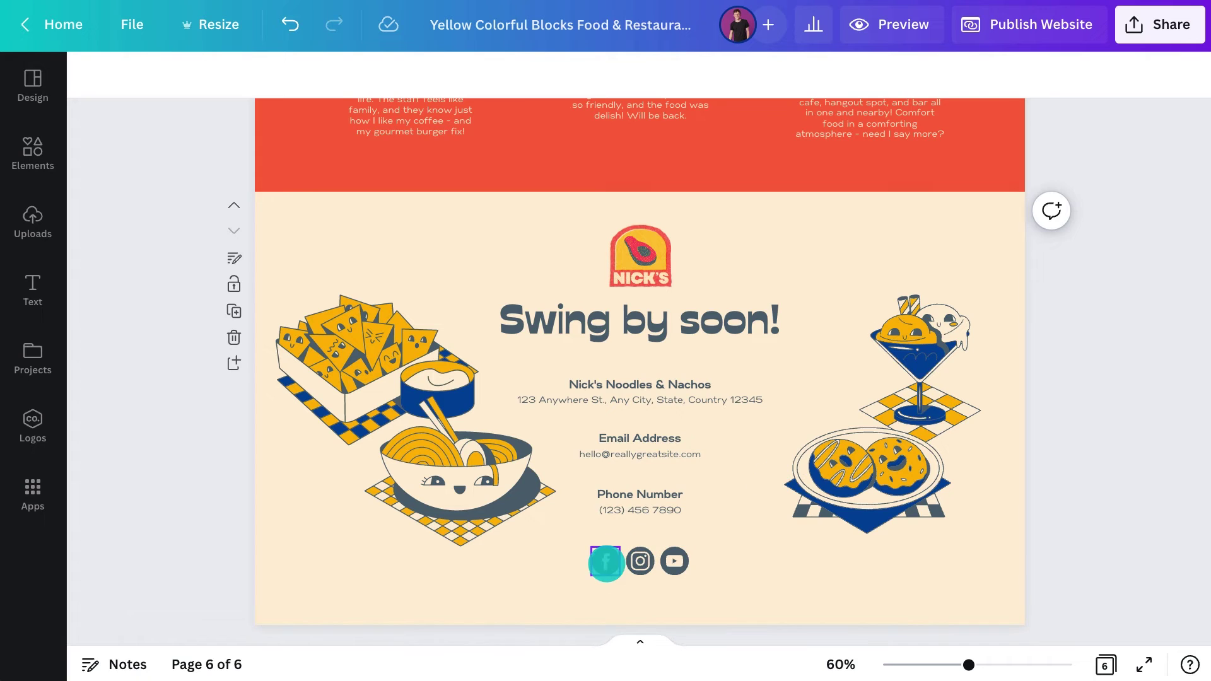
pyautogui.click(606, 562)
pyautogui.click(1141, 73)
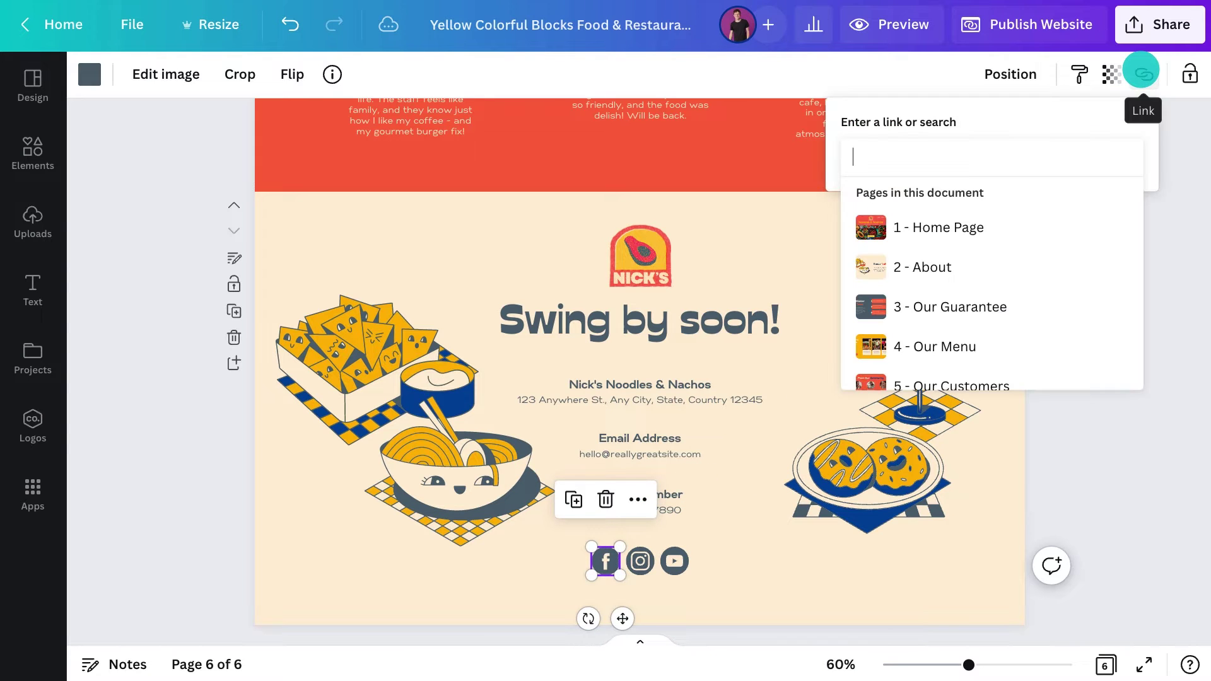
pyautogui.write('http://www.facebook.com/NicksNoodlesandNachos')
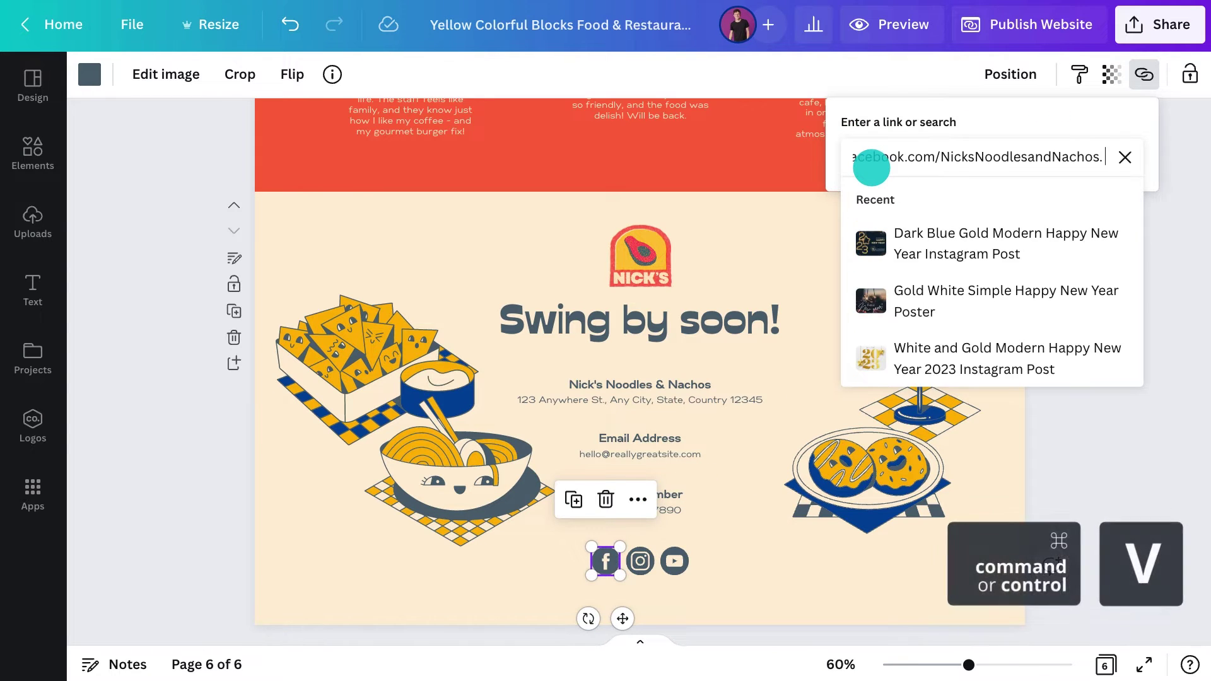
pyautogui.press('Return')
pyautogui.click(1093, 202)
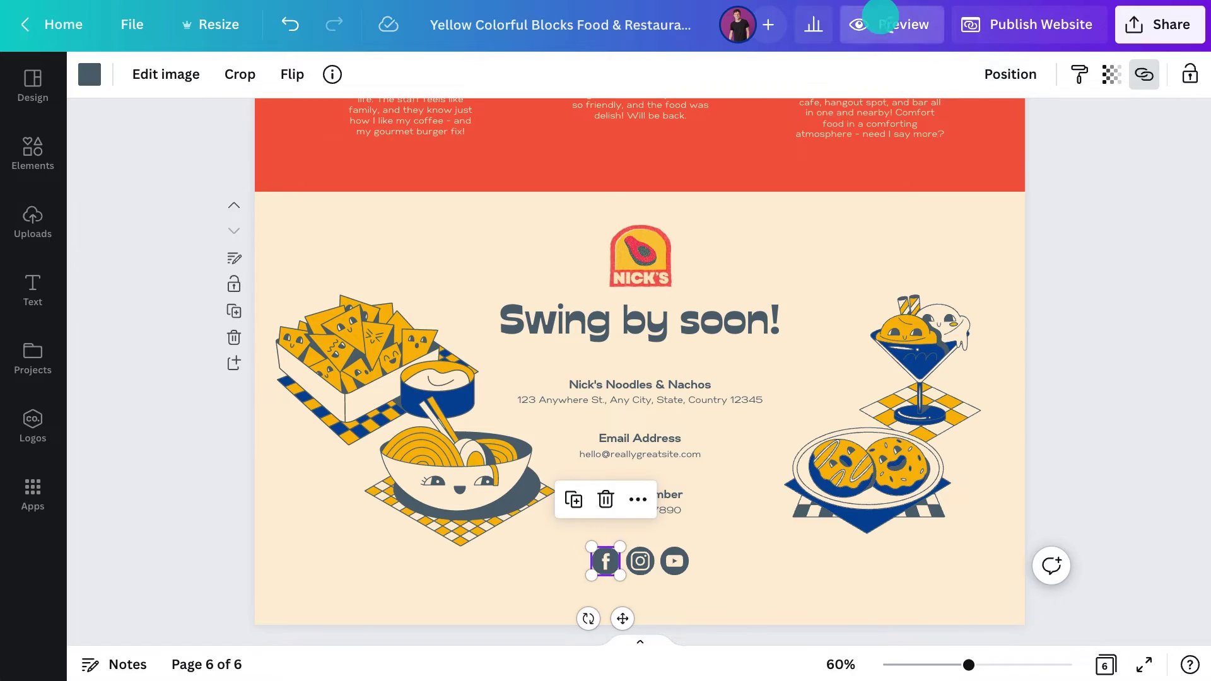
# Preview the website, testing the Contact, footer logo and Menu links on desktop and the Contact link on mobile
pyautogui.click(879, 24)
pyautogui.click(951, 191)
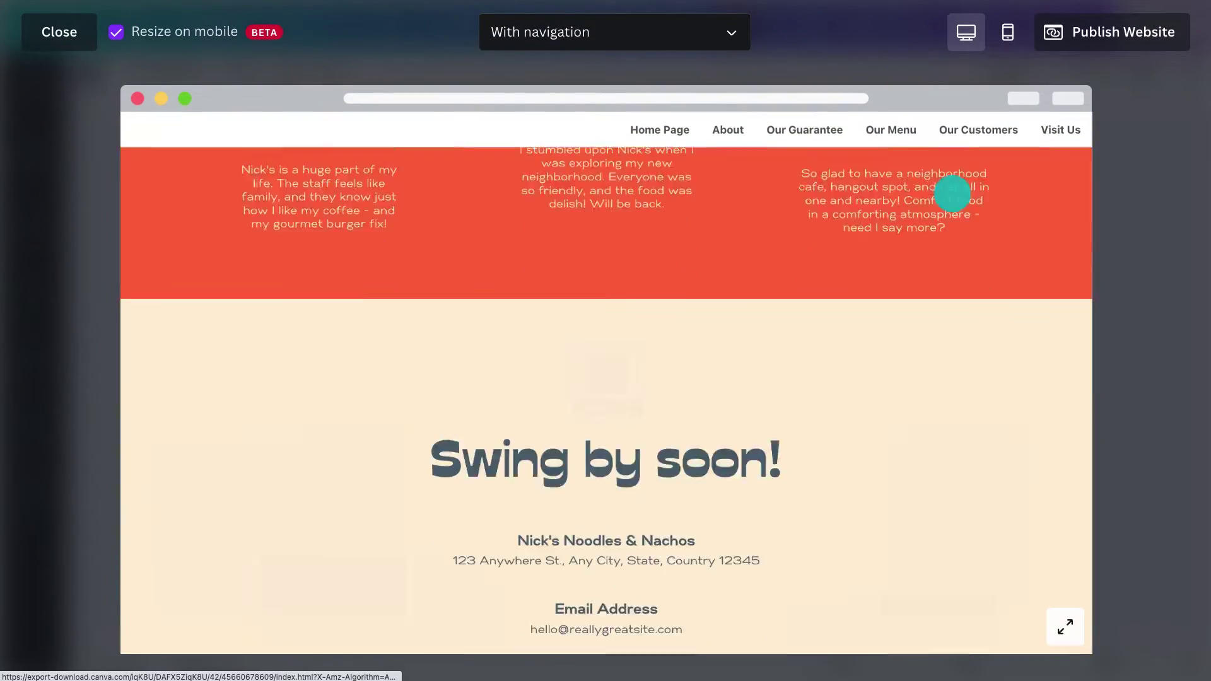
pyautogui.click(607, 212)
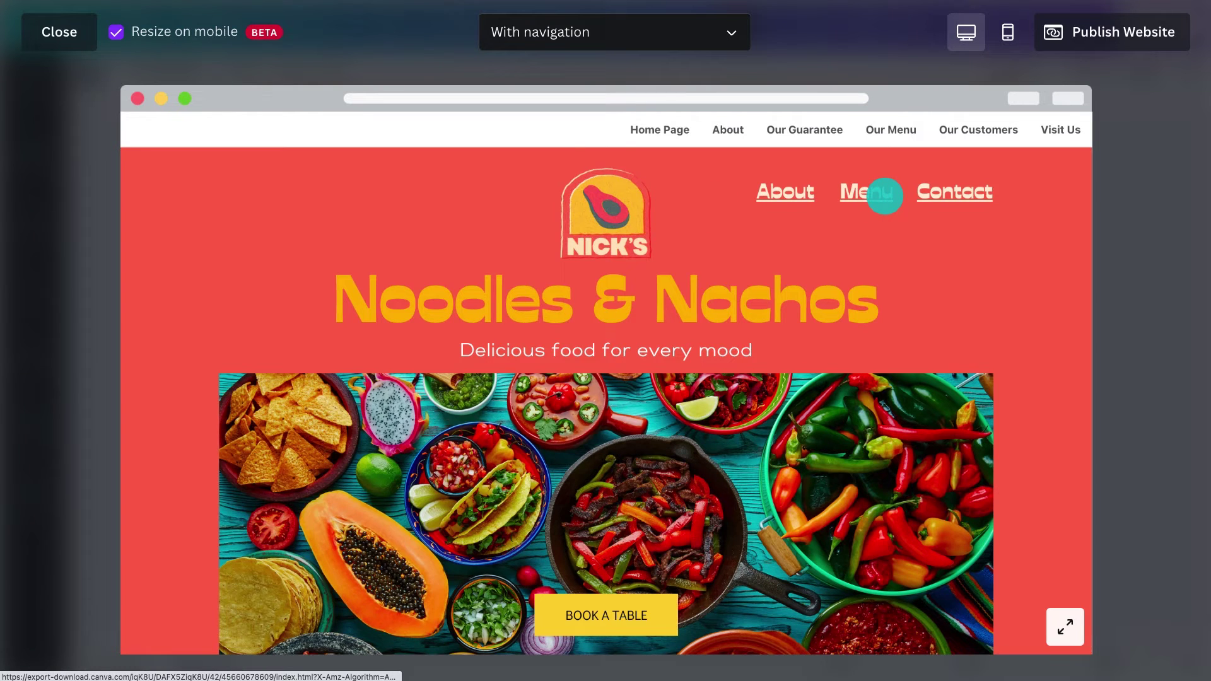
pyautogui.click(884, 196)
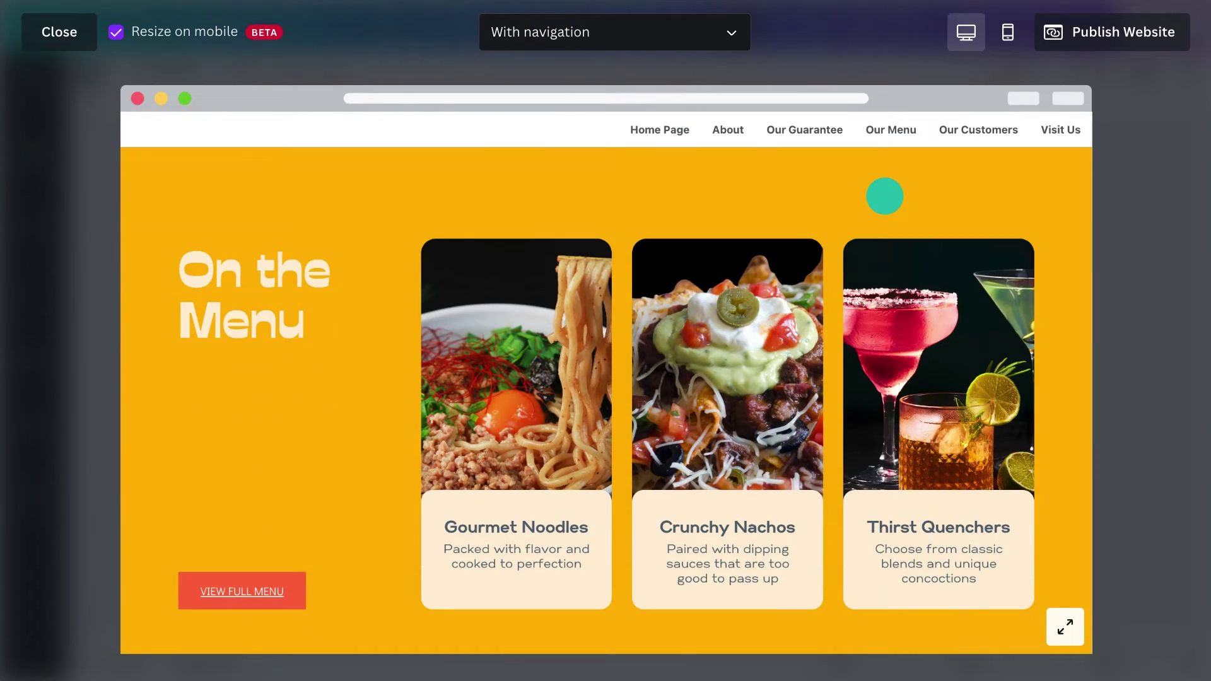
pyautogui.click(1007, 32)
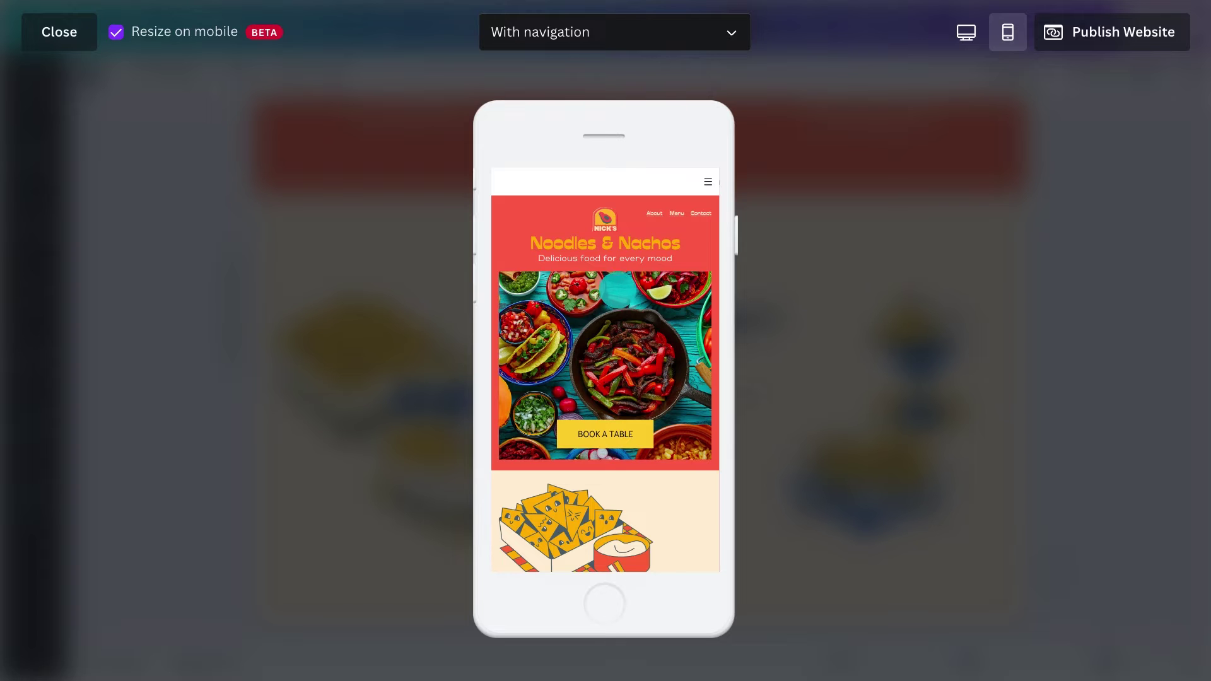
pyautogui.click(694, 214)
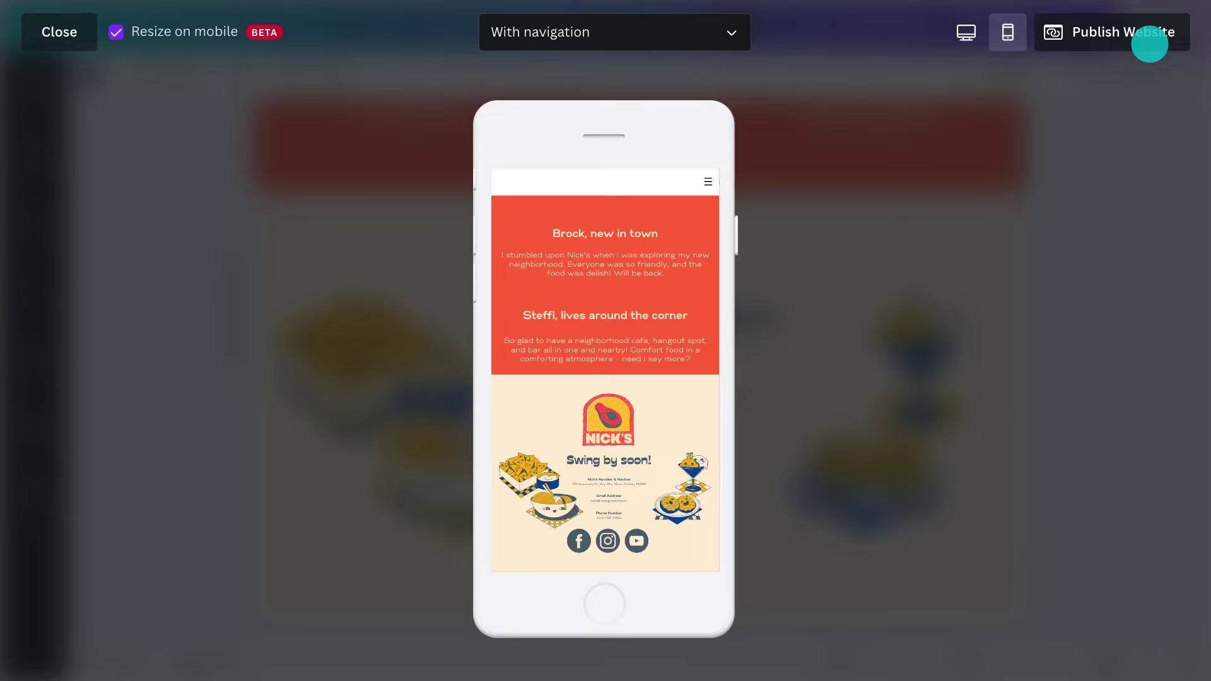
# Set the website to display without navigation and leave the preview
pyautogui.click(733, 33)
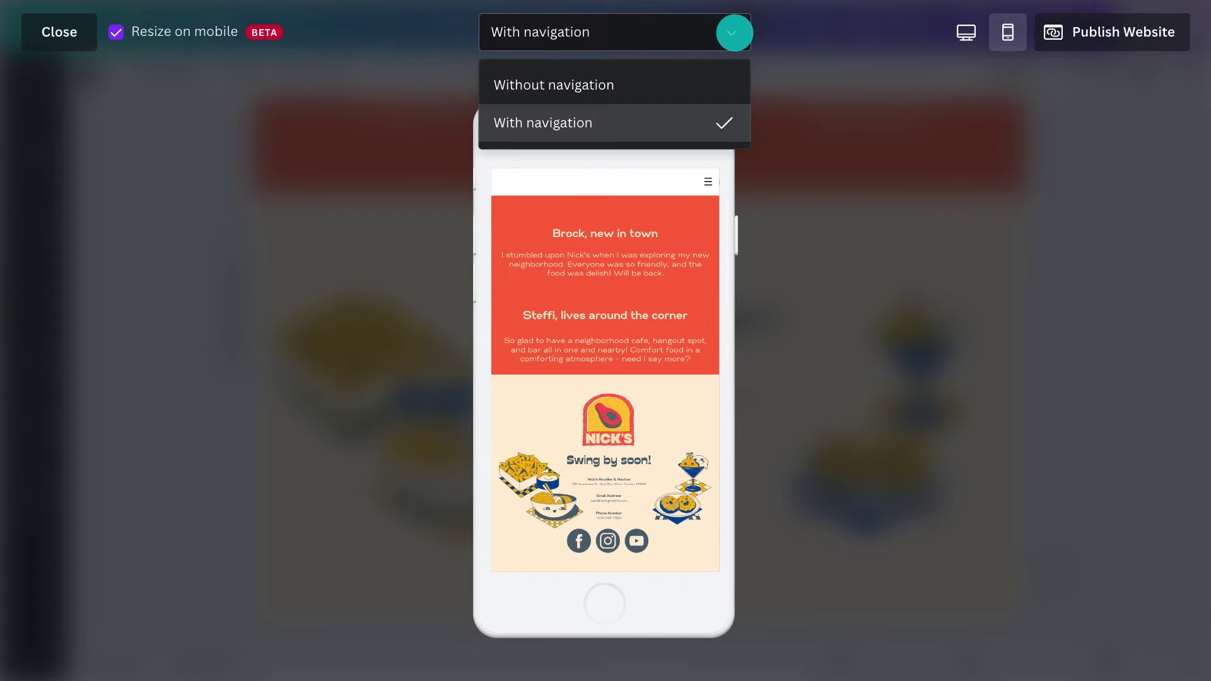
pyautogui.click(603, 83)
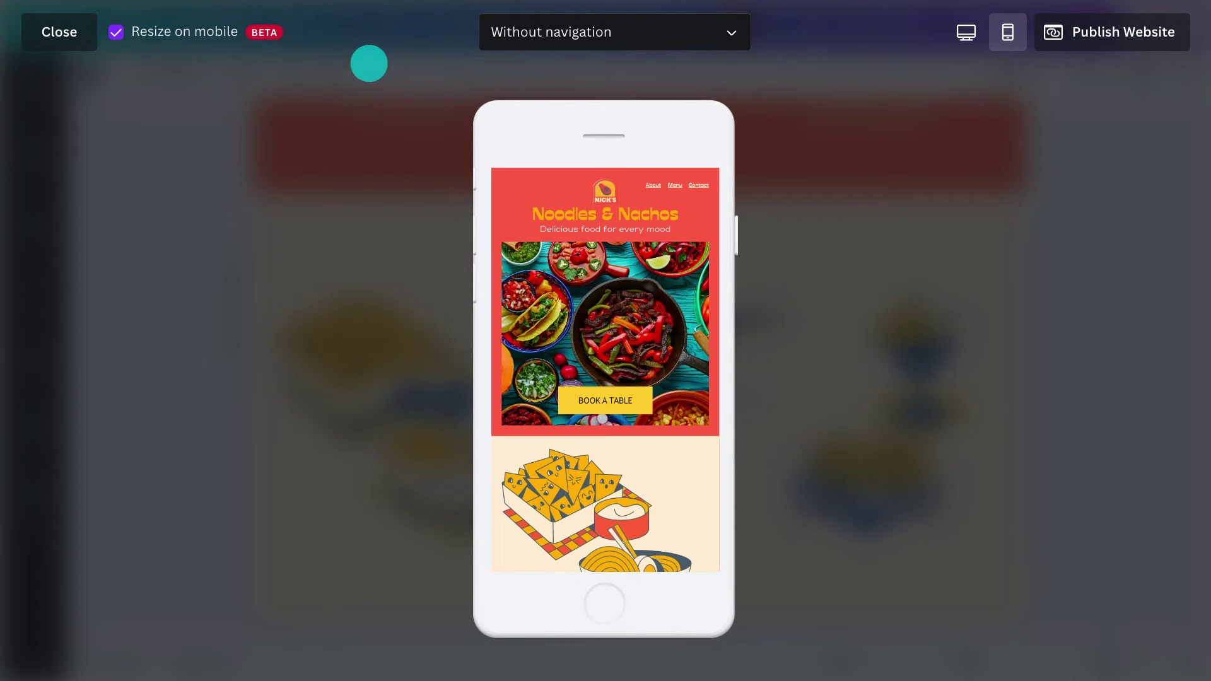
pyautogui.click(41, 31)
# Start publishing the website to a free Canva domain with the subdomain nicksnoodlesandnachos
pyautogui.click(1065, 24)
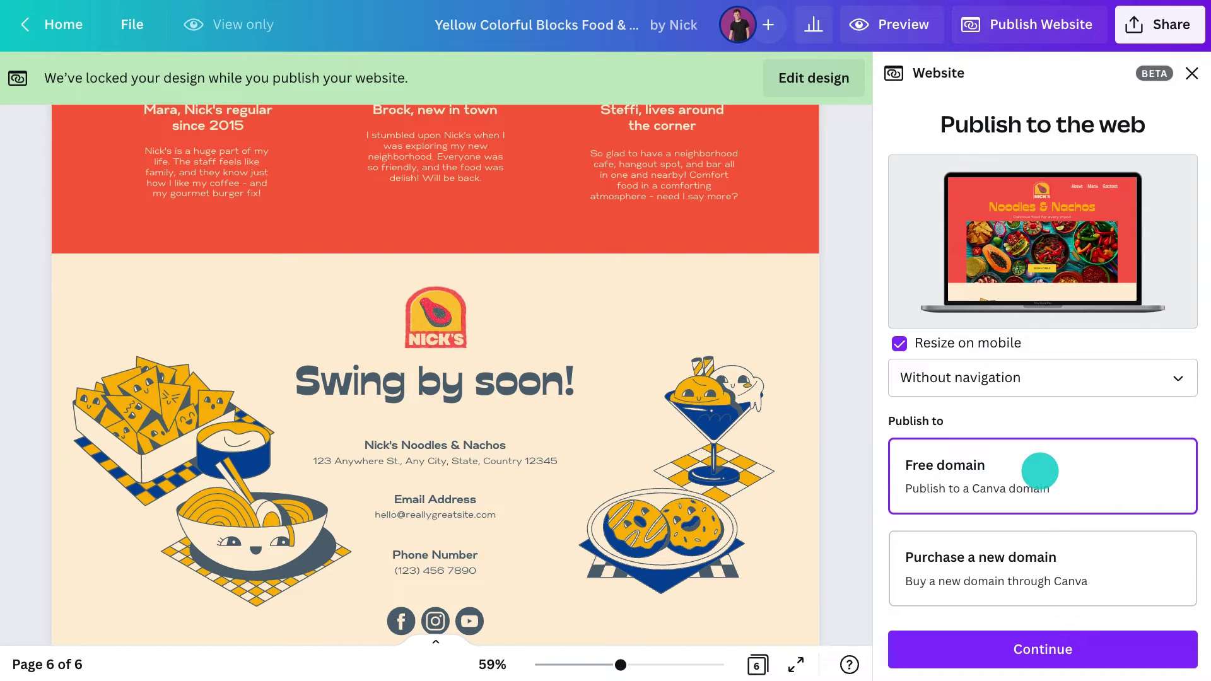
pyautogui.click(1046, 649)
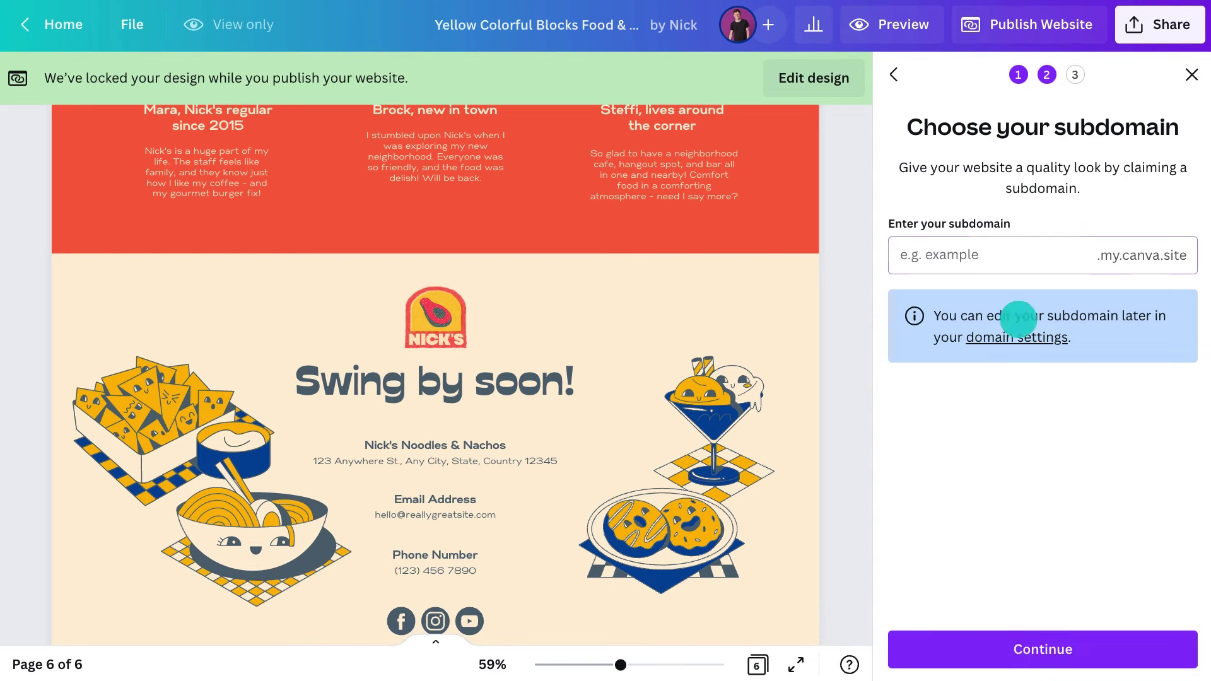
pyautogui.click(1011, 249)
pyautogui.write('ni')
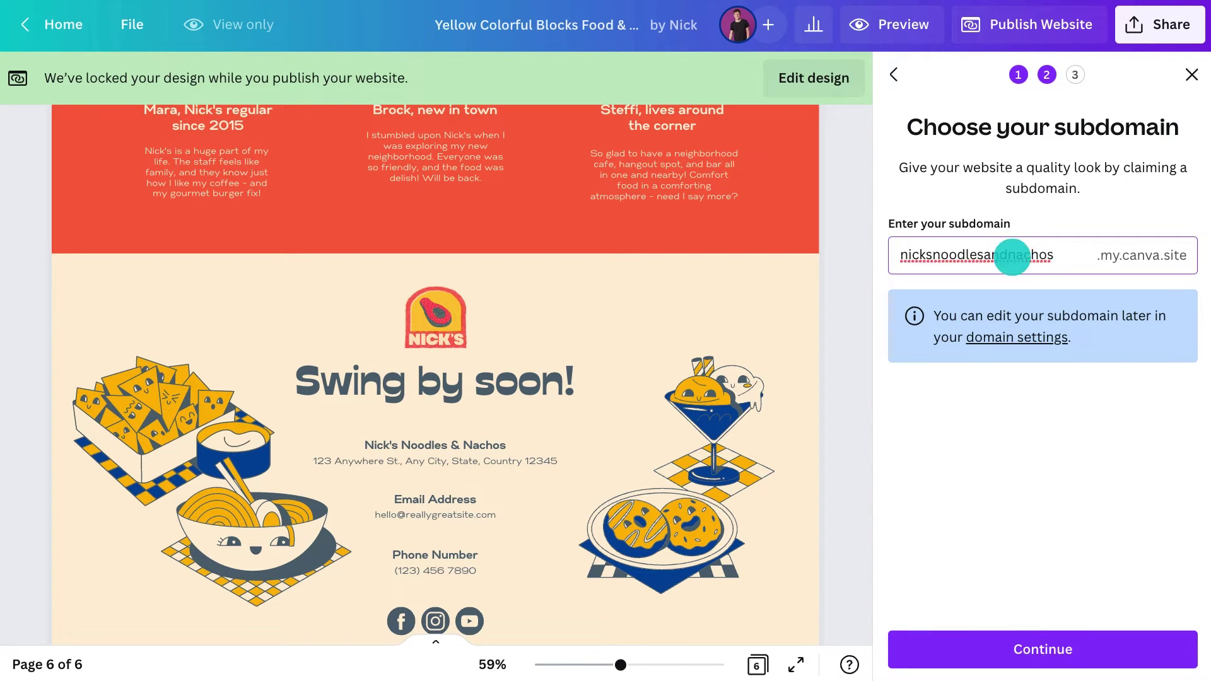
pyautogui.write('cksnoodlesandnachos')
pyautogui.click(1042, 649)
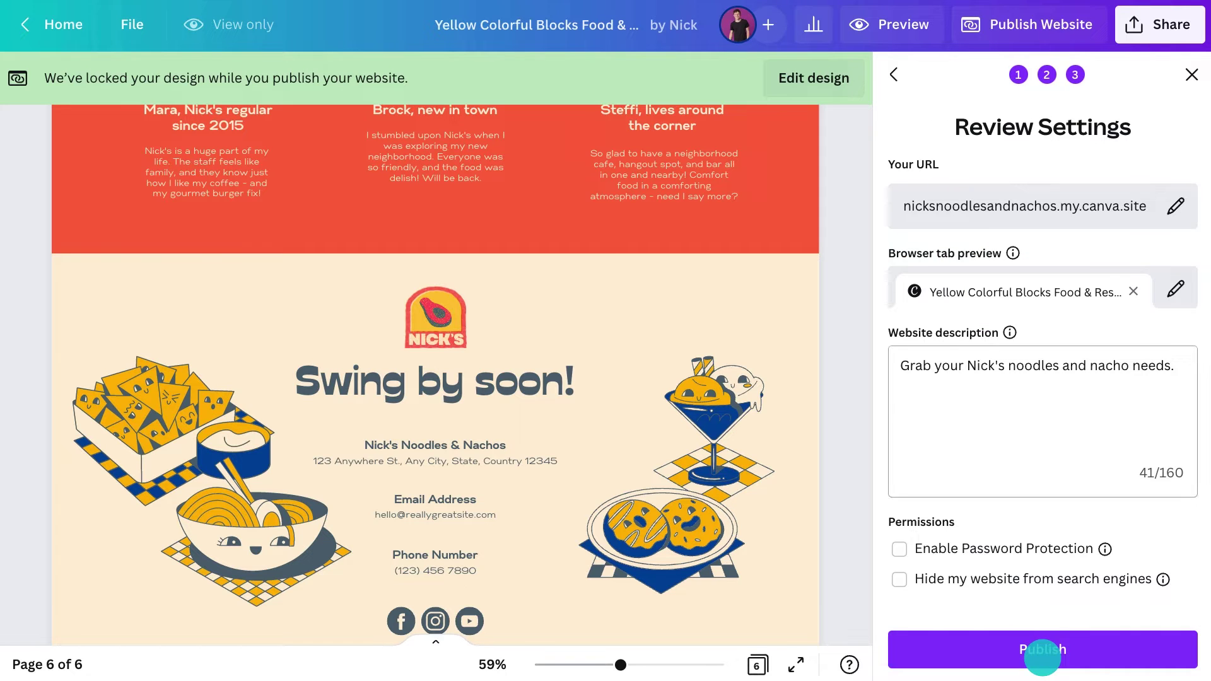
# Publish the website with the browser tab title "Nick's Noodles and Nachos" and the description "Grab your Nick's noodles and nacho needs."
pyautogui.click(1175, 289)
pyautogui.moveTo(1178, 287); pyautogui.dragTo(911, 275)
pyautogui.write("Nick's Noodles and Nachos")
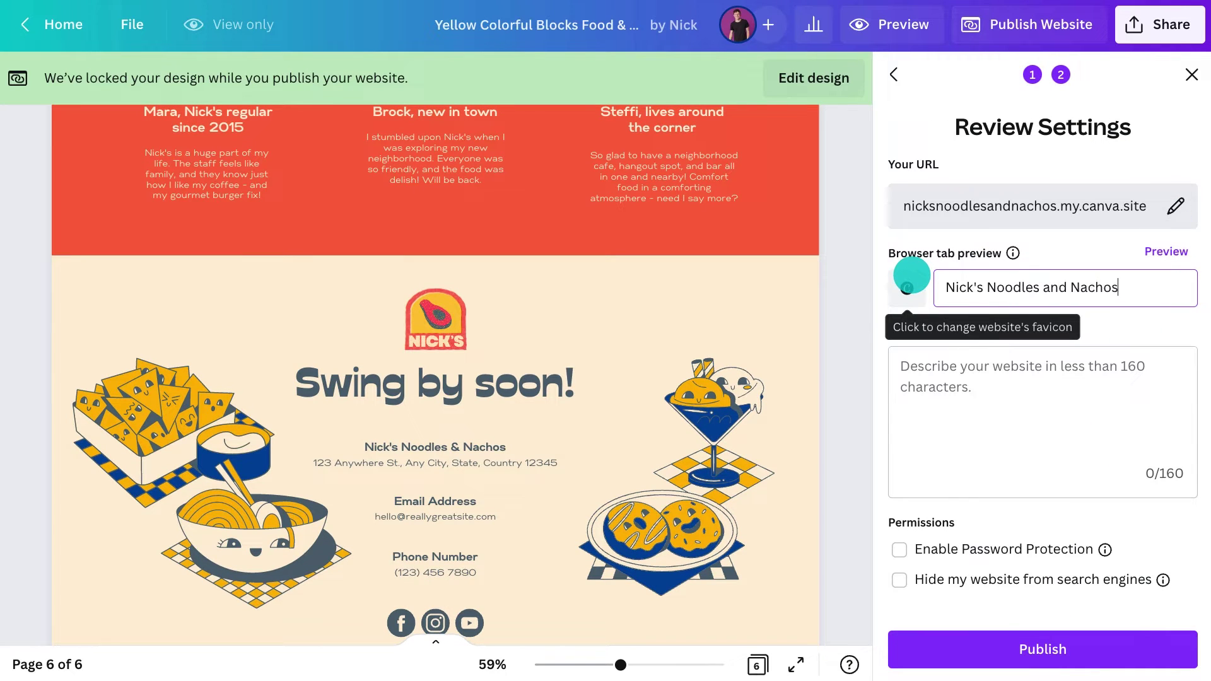
pyautogui.click(940, 386)
pyautogui.write('G')
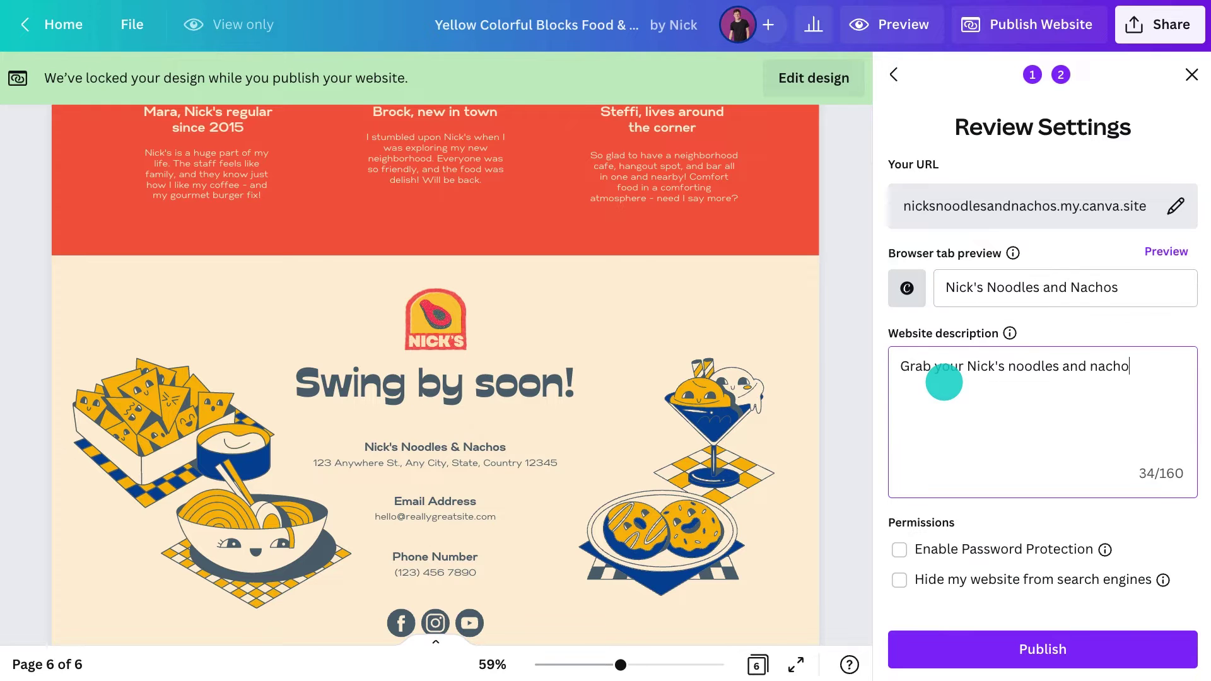
pyautogui.click(1040, 643)
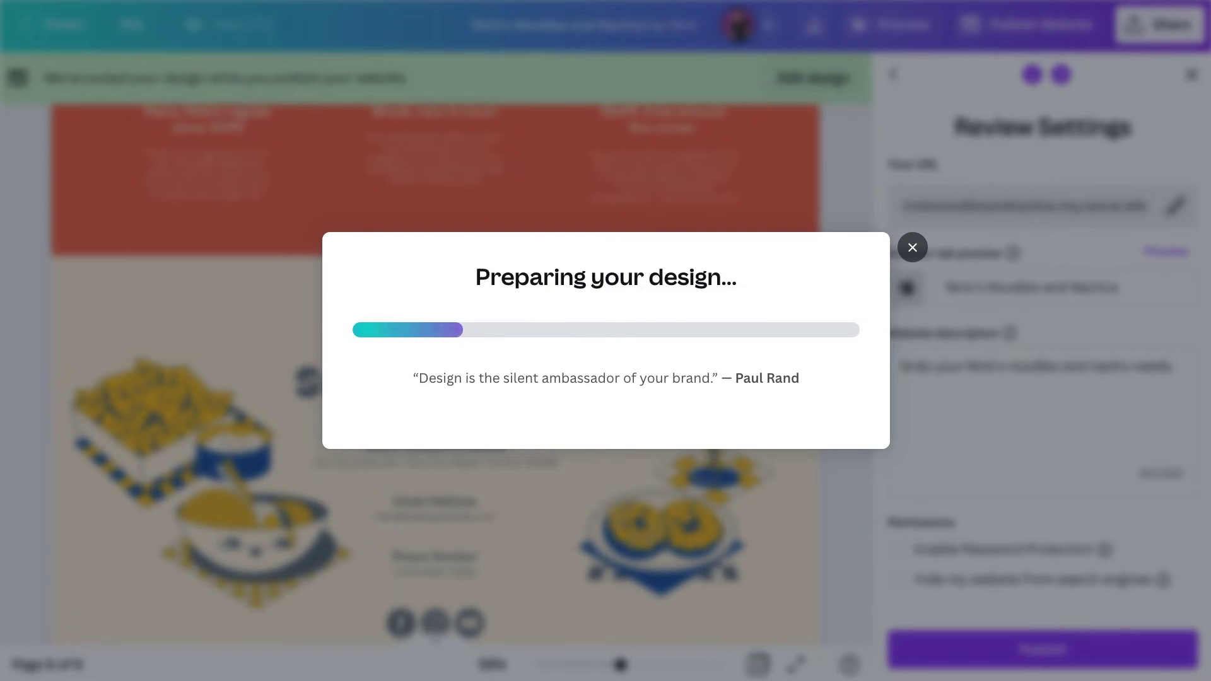